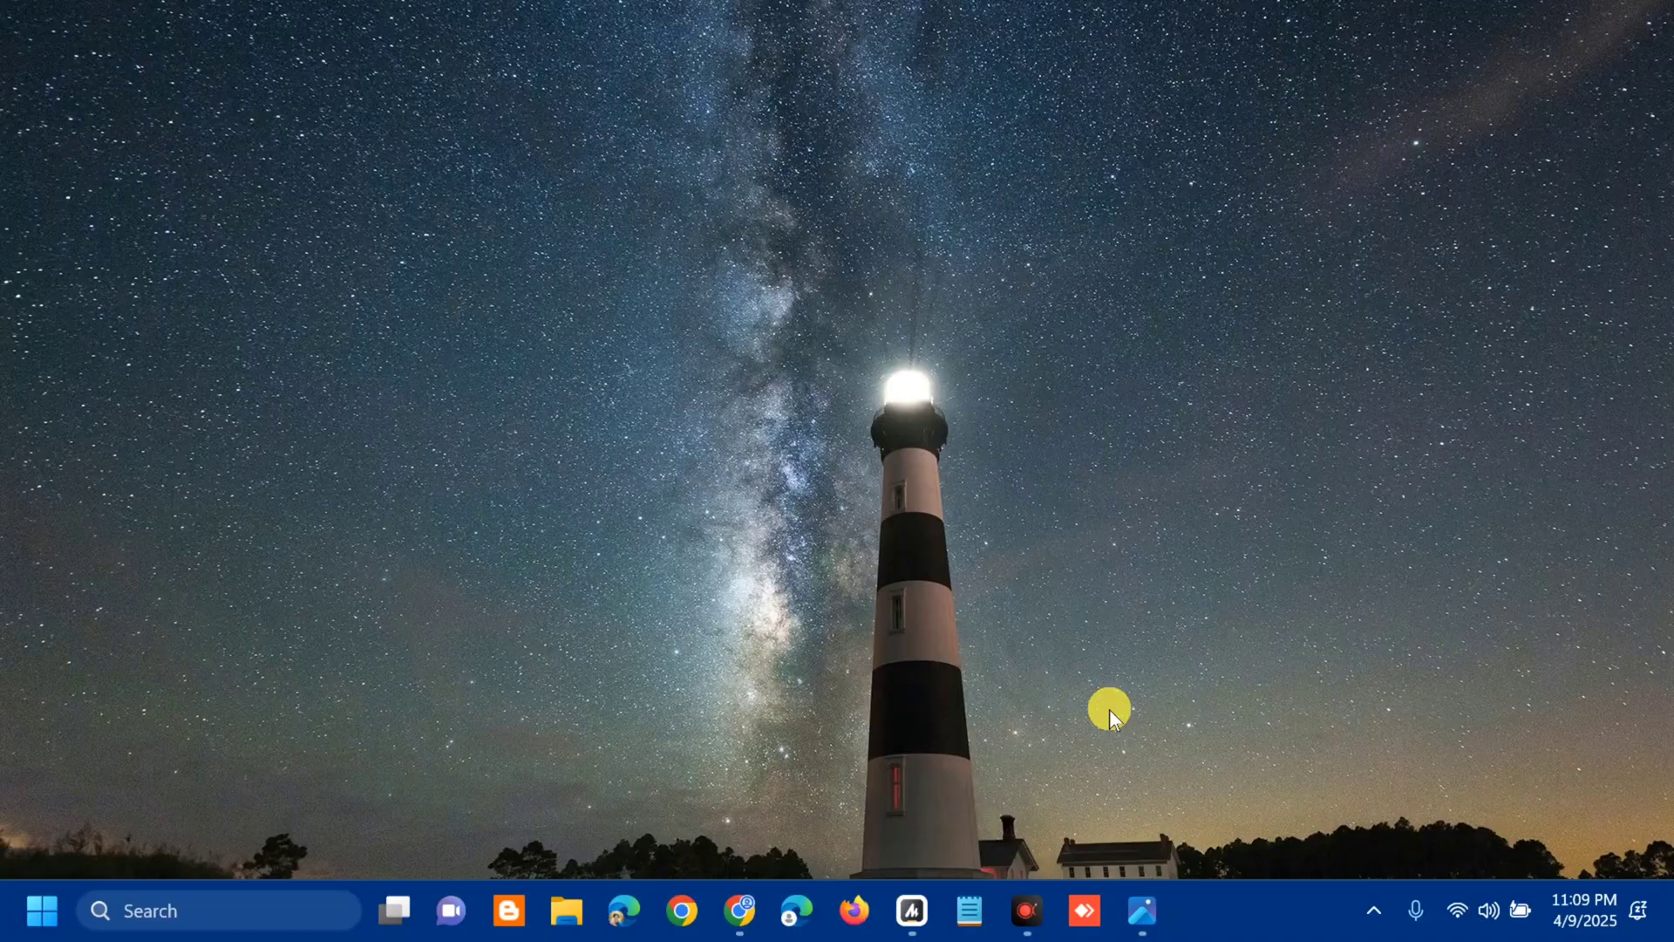
- Open the Run dialog with Win+R from the desktop
{"action": "key", "text": "super+r"}
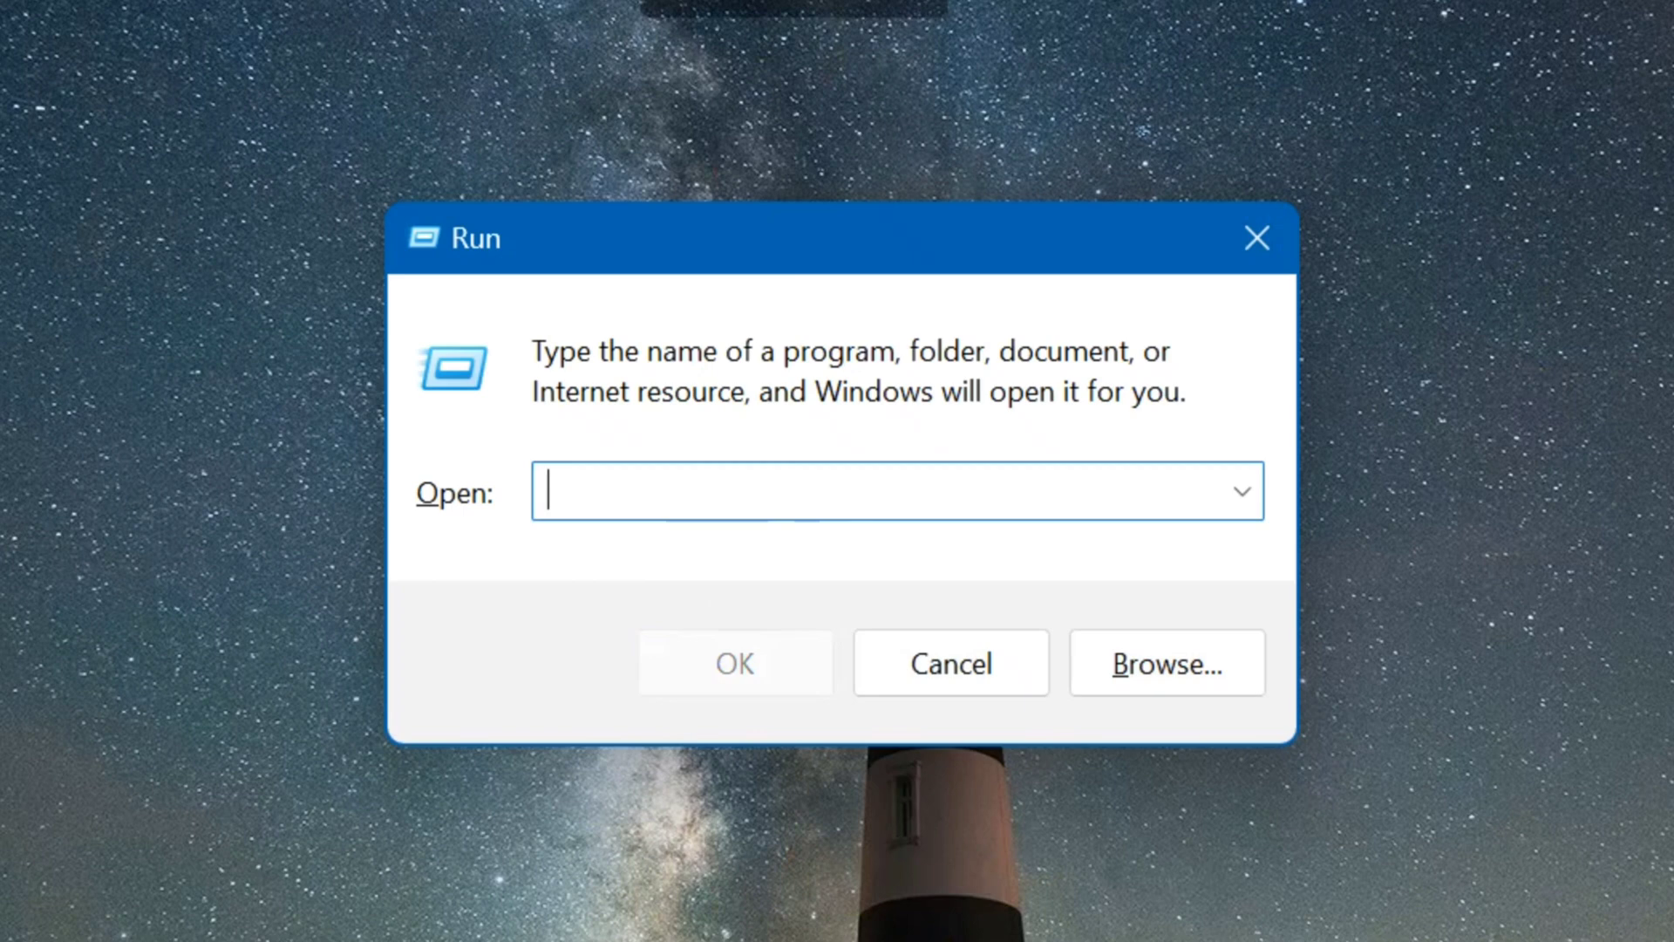
- Run services.msc to launch the Services console
{"action": "type", "text": "services.msc"}
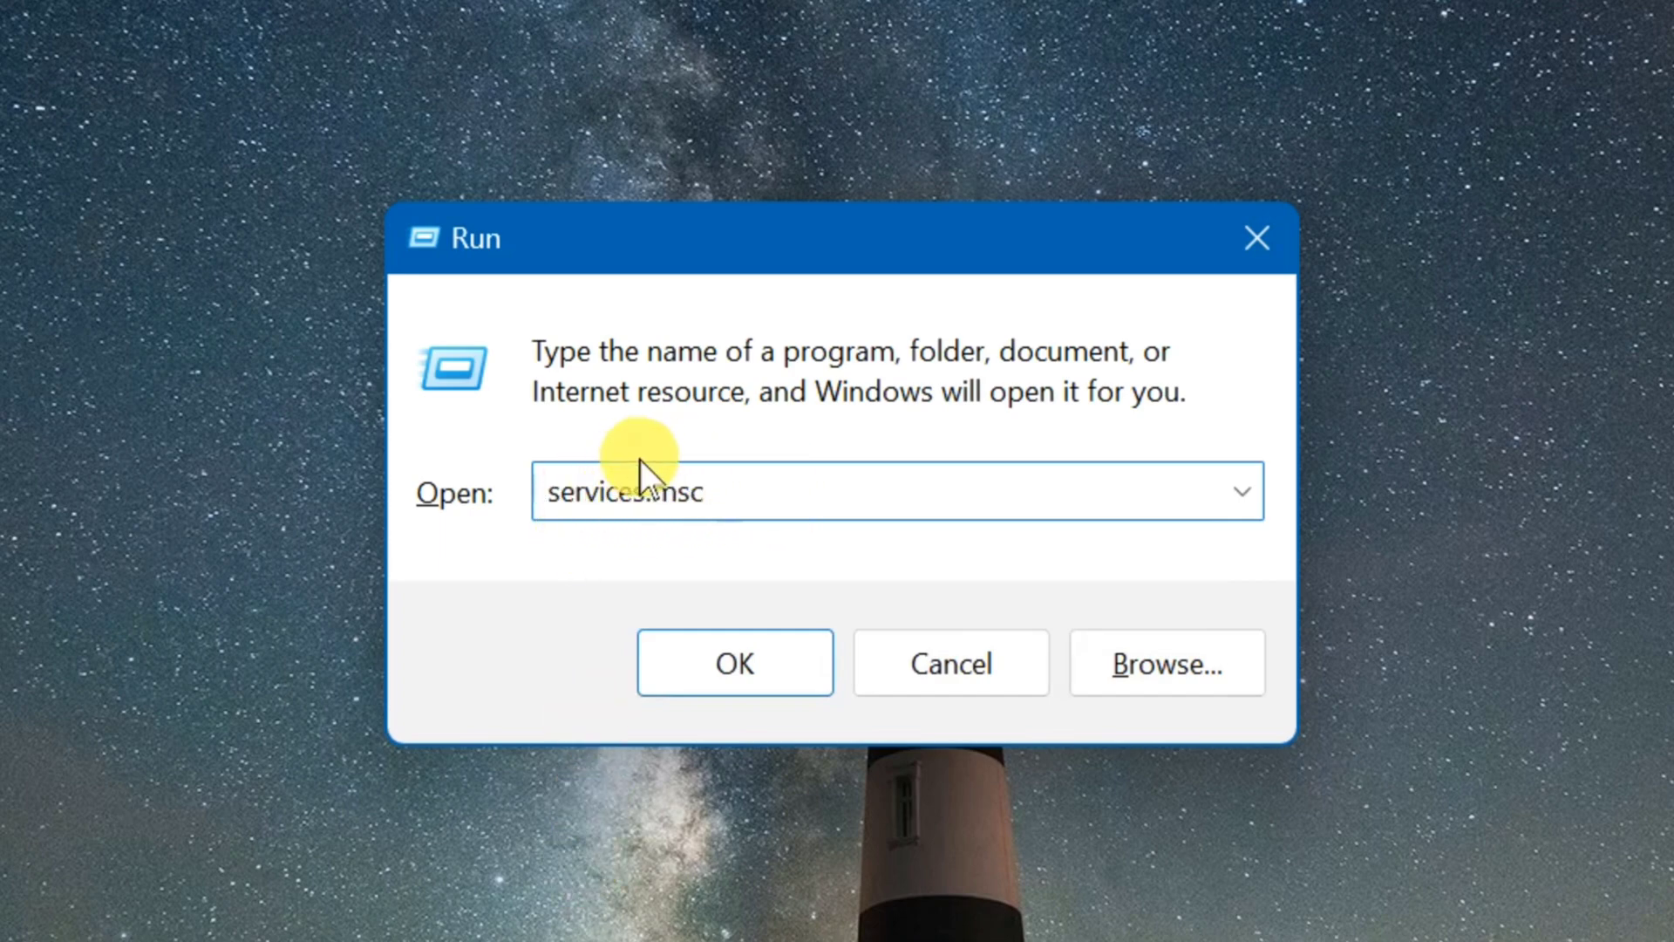
{"action": "left_click", "coordinate": [736, 664]}
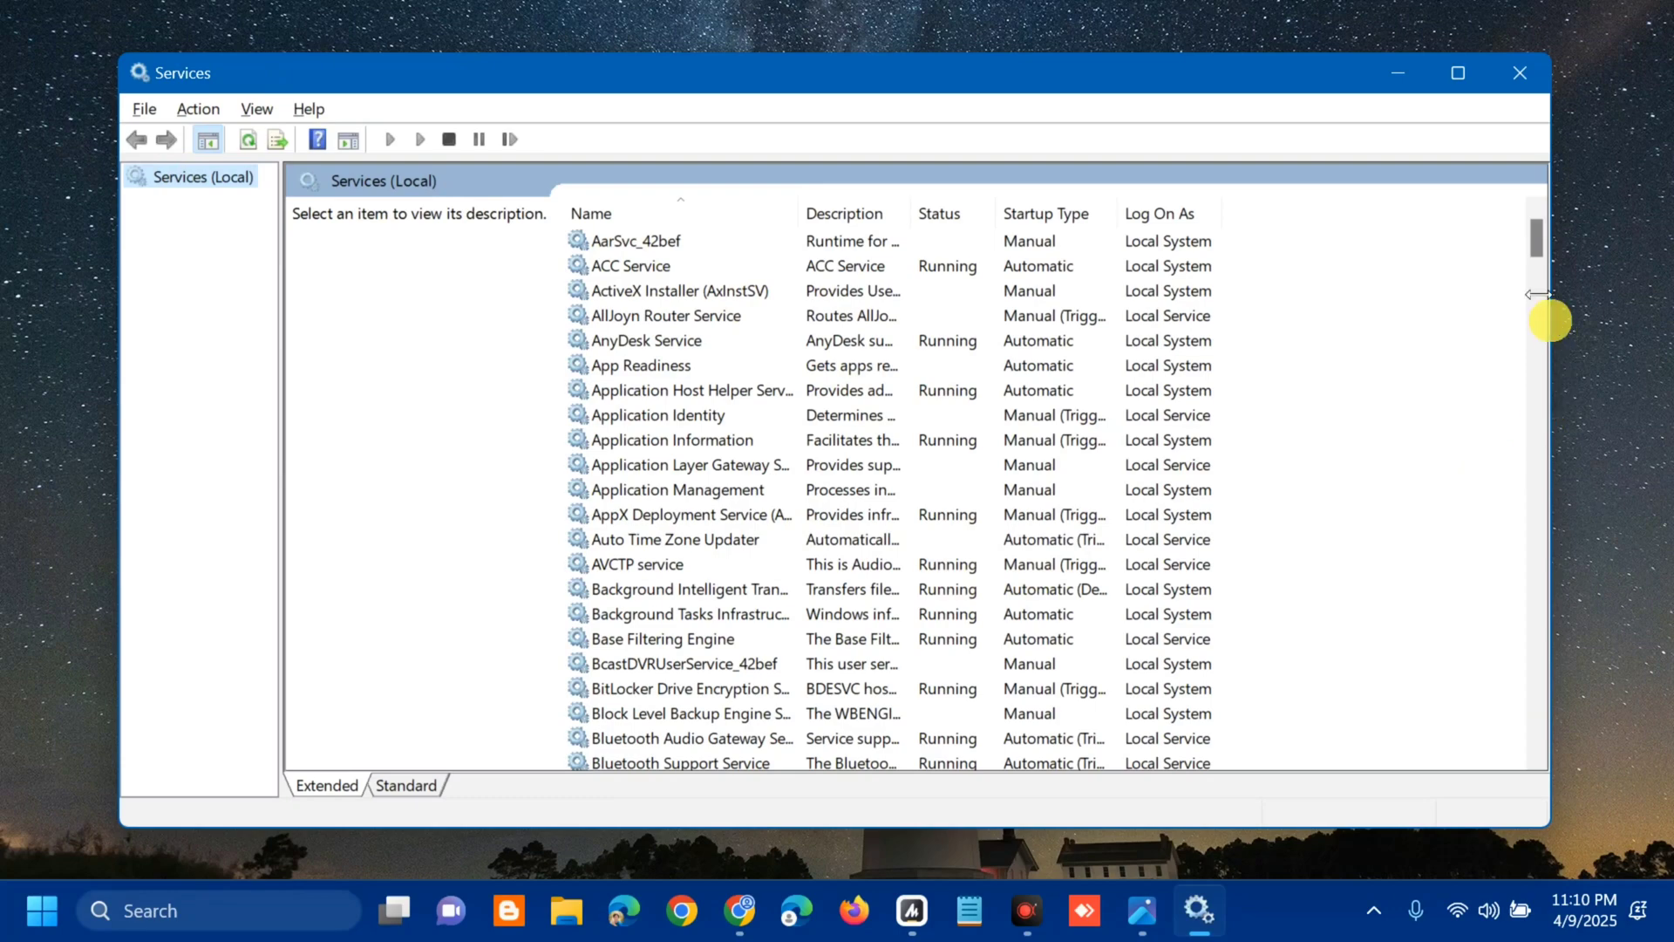
- Scroll to the stopped Windows Update service and open its Properties
{"action": "left_click_drag", "start_coordinate": [1534, 237], "coordinate": [1462, 748]}
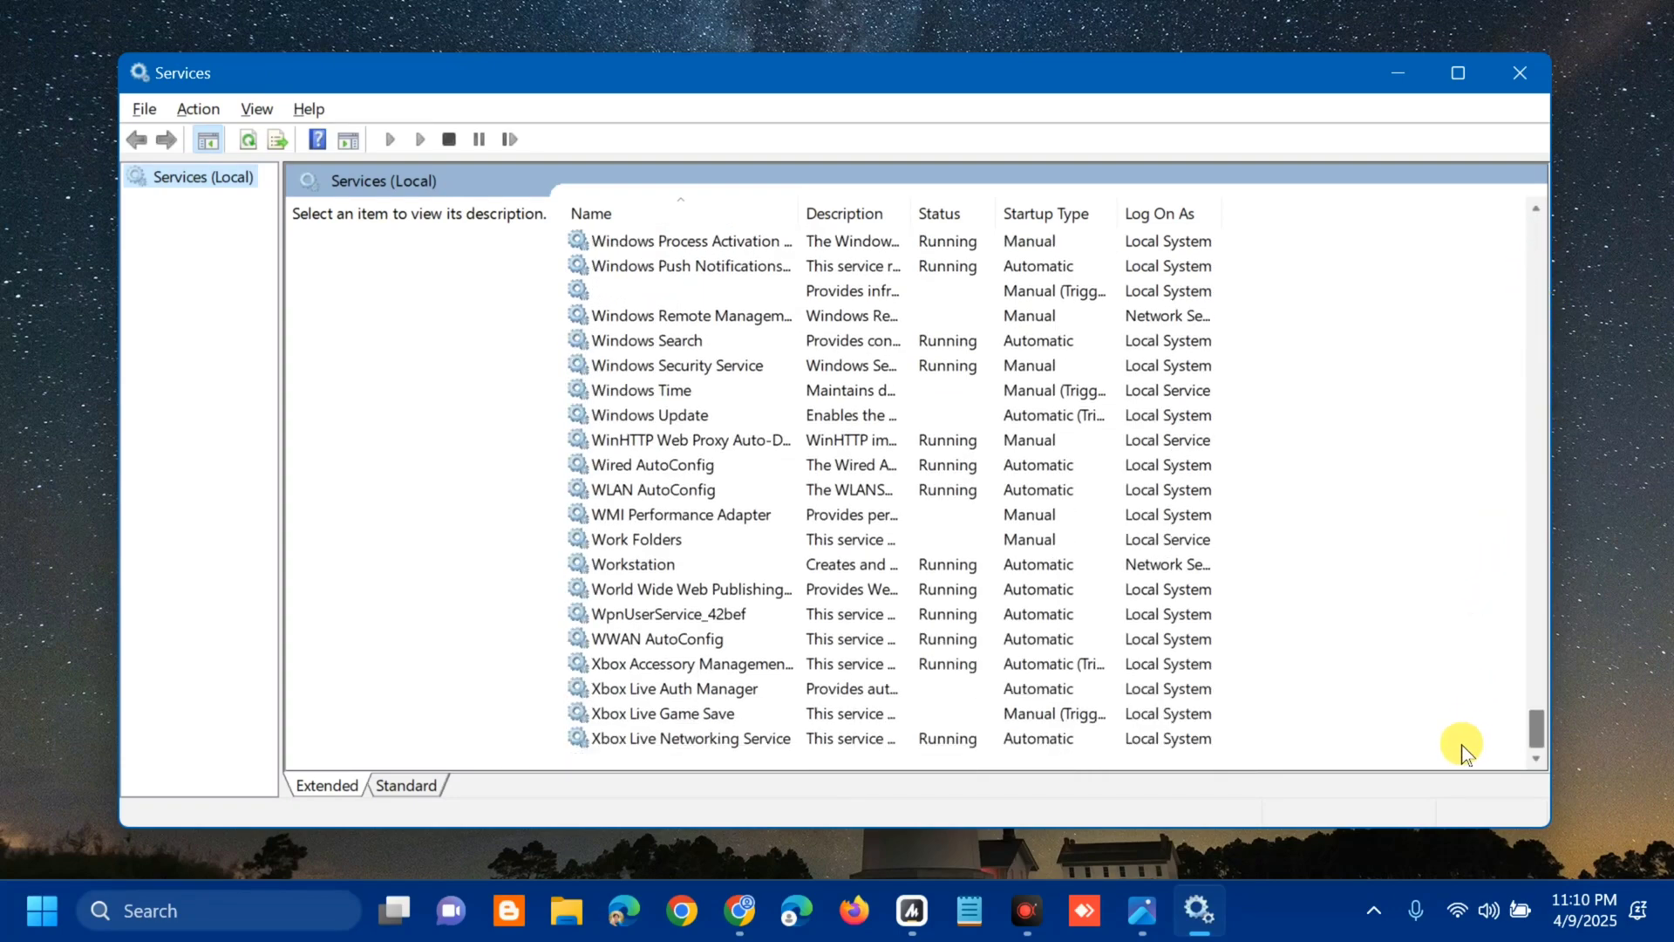
{"action": "left_click", "coordinate": [818, 420]}
{"action": "right_click", "coordinate": [818, 420]}
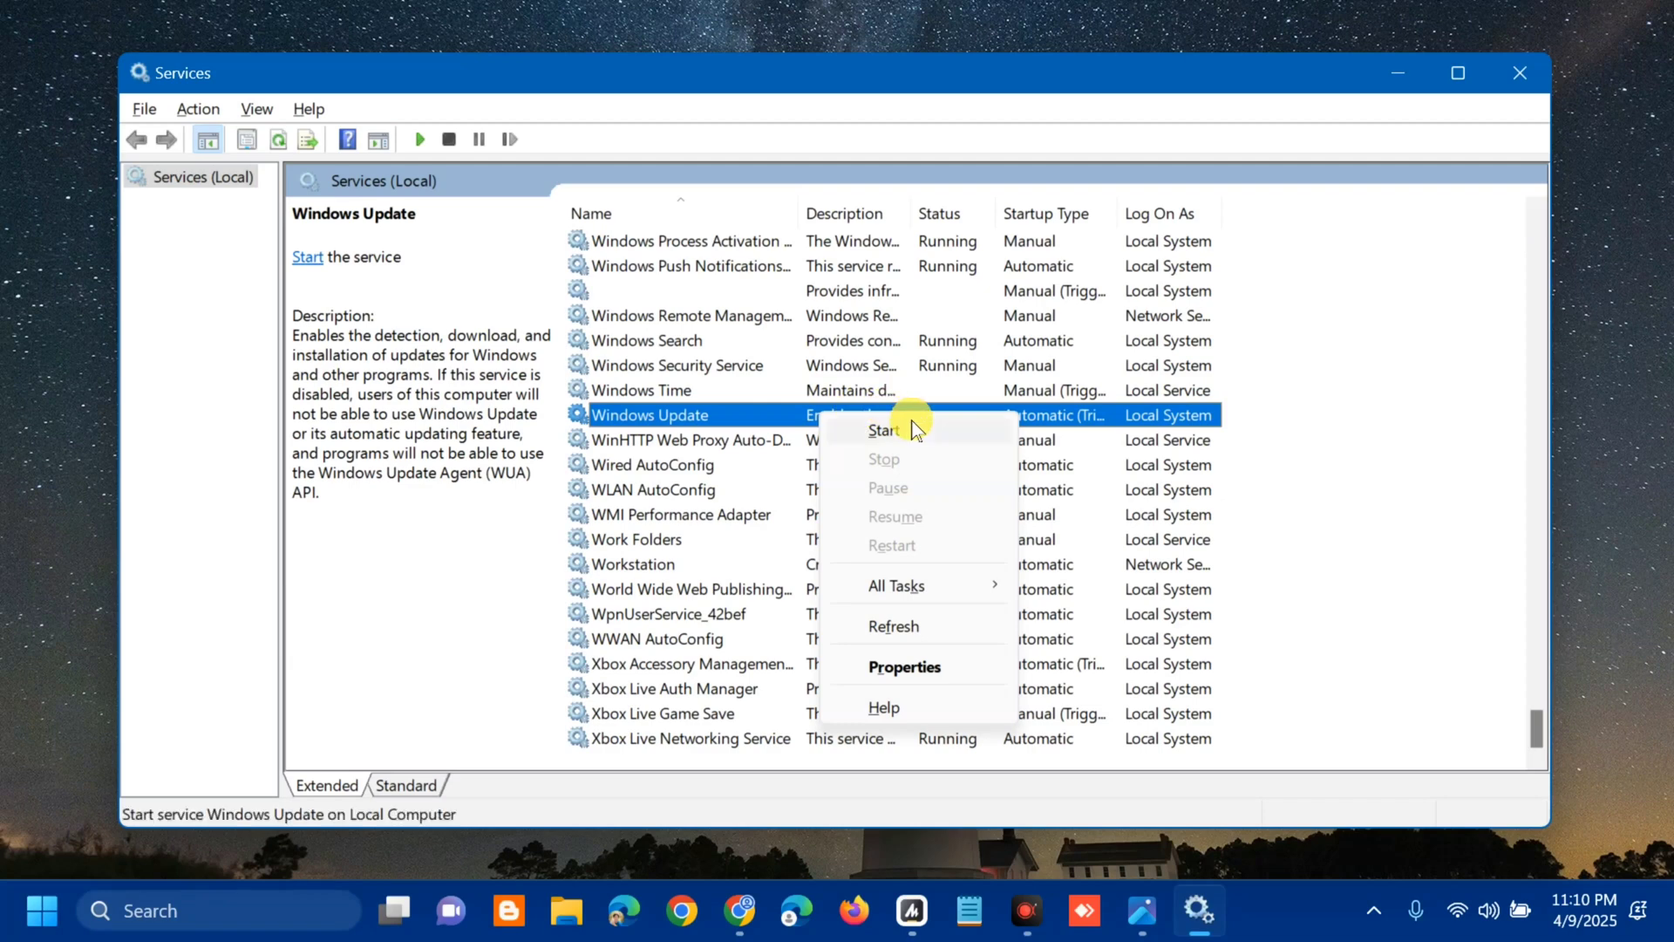
{"action": "key", "text": "Return"}
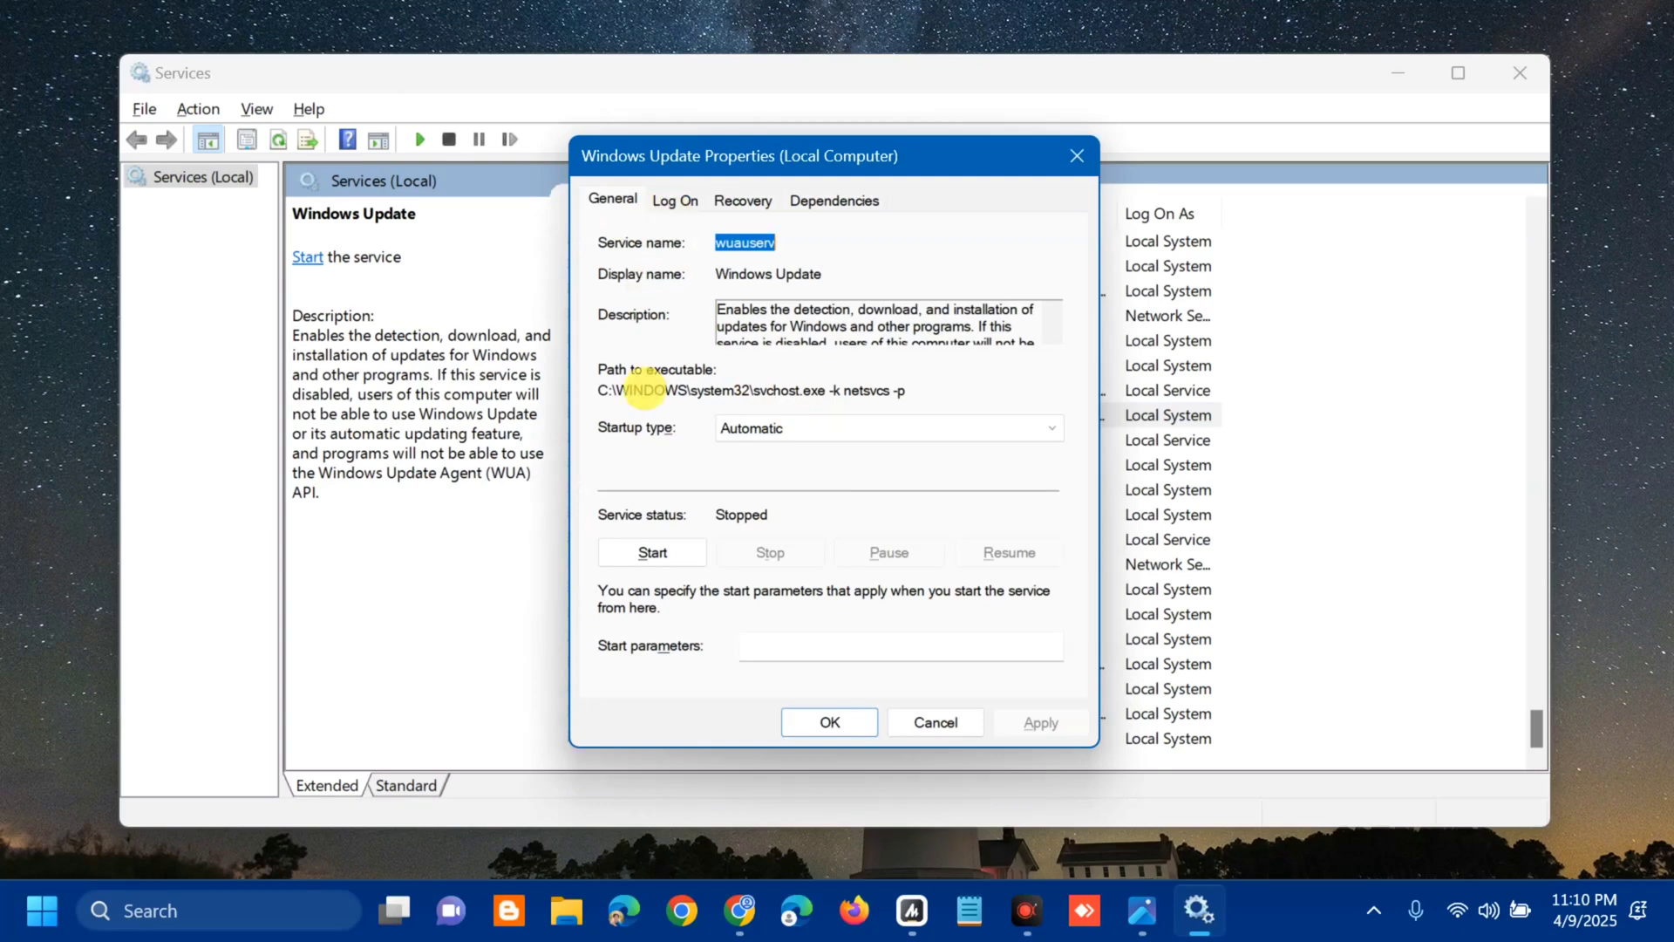
- Keep Windows Update on Automatic startup, start it, then apply and close Properties
{"action": "left_click", "coordinate": [1033, 433]}
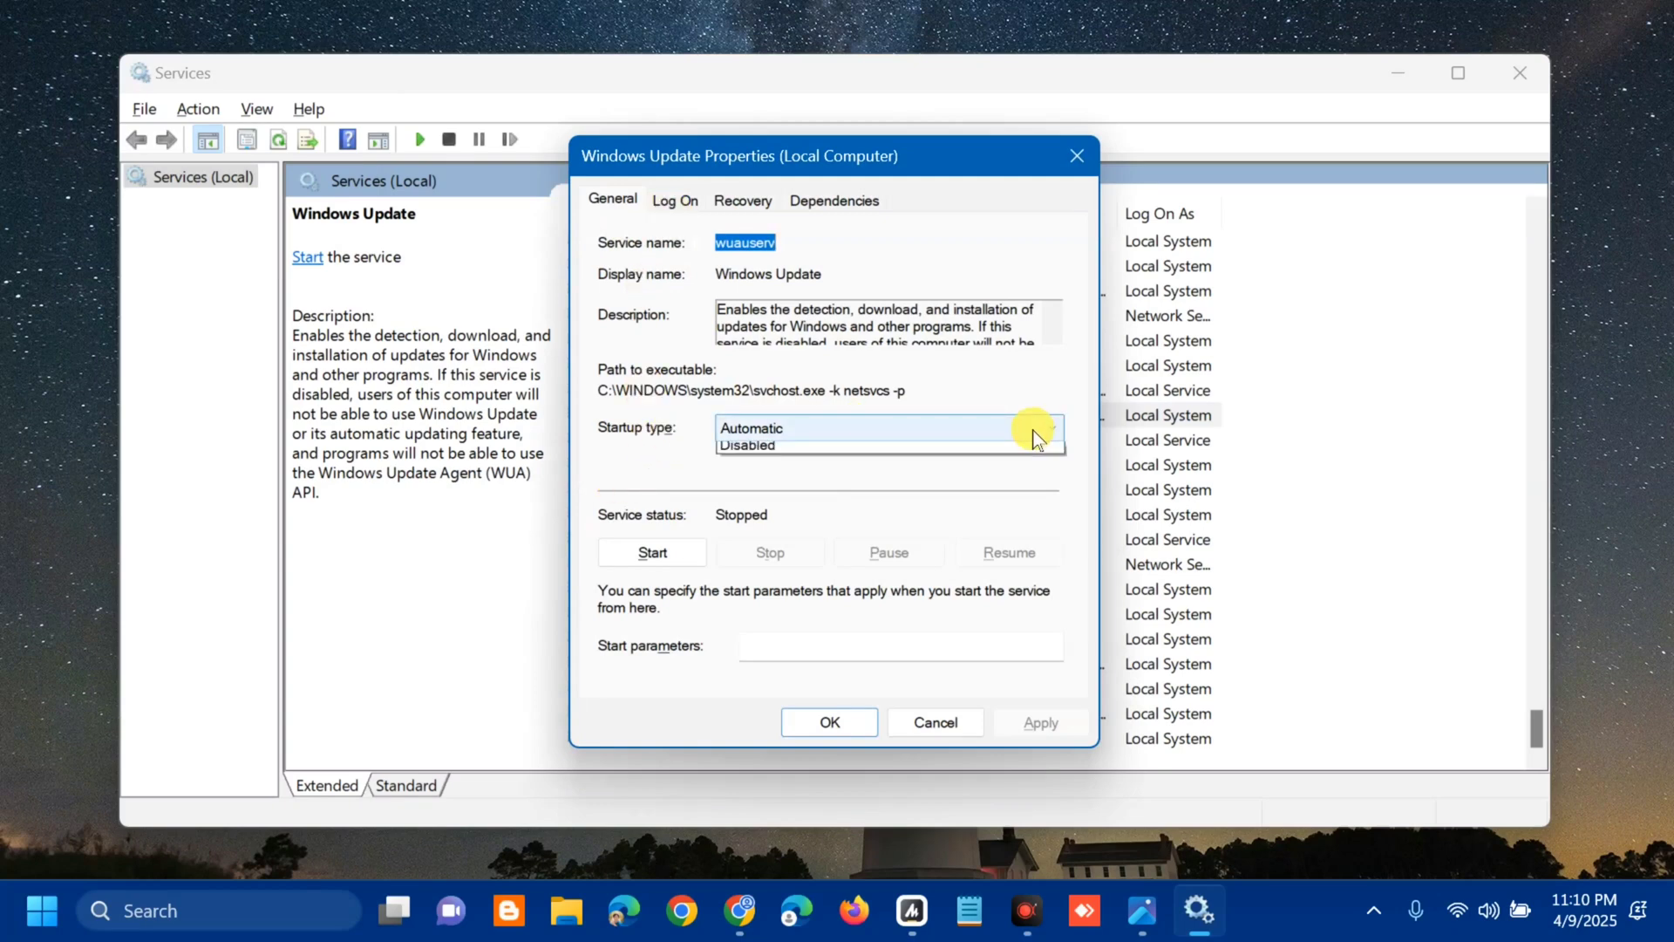
{"action": "left_click", "coordinate": [863, 477]}
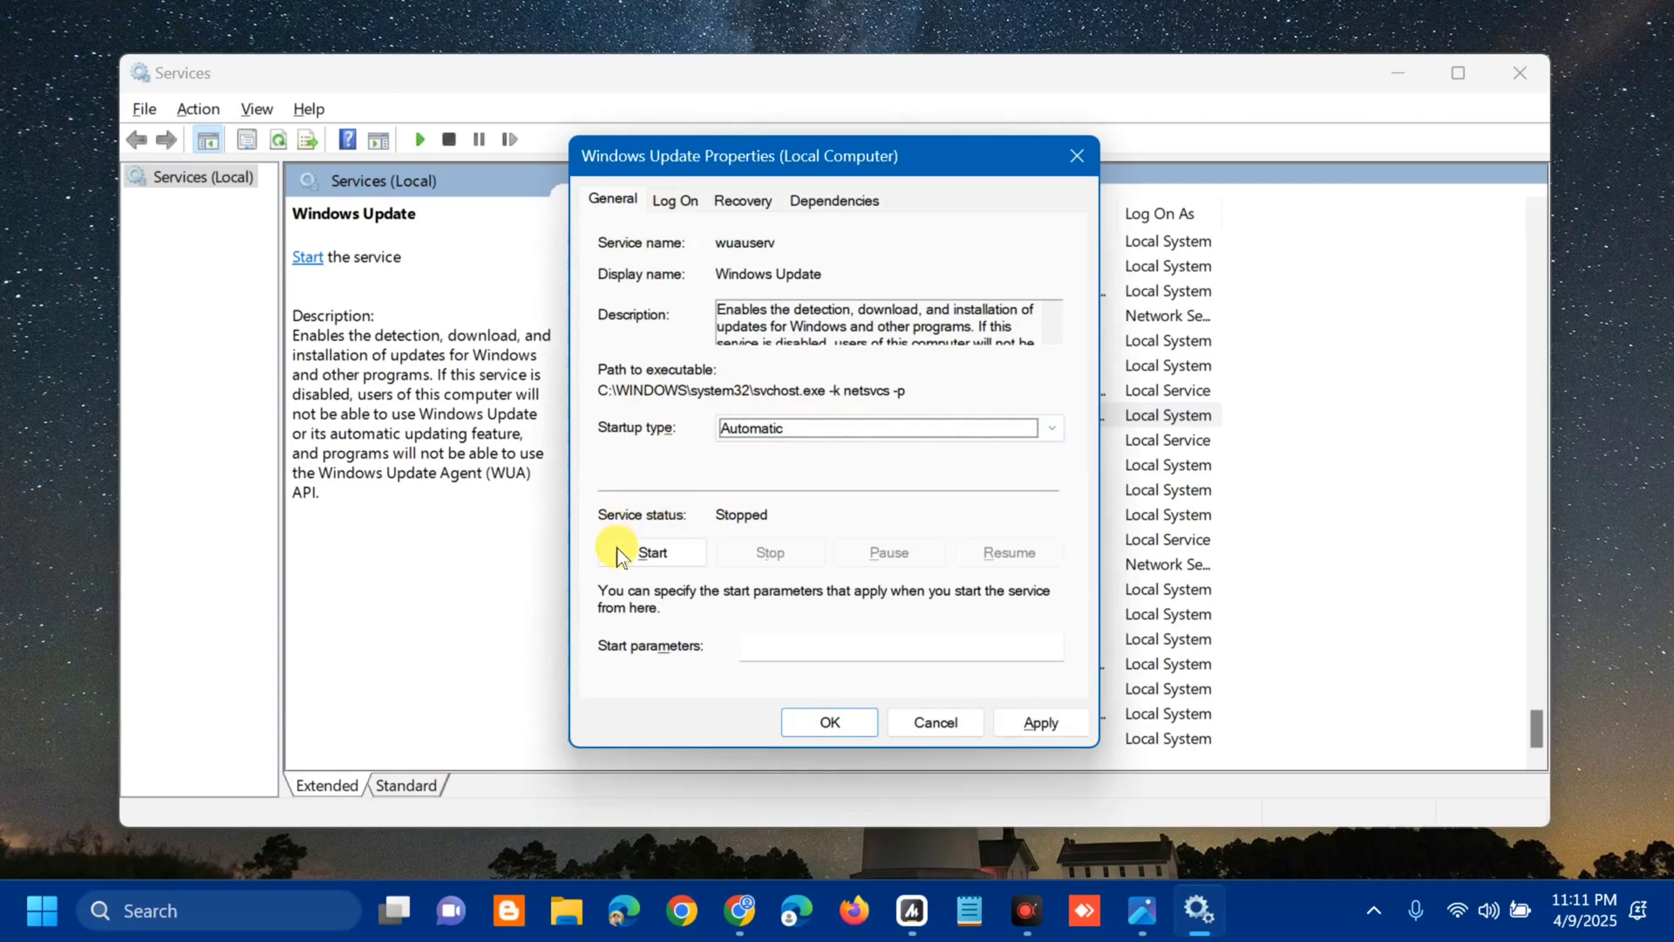
{"action": "left_click", "coordinate": [654, 556]}
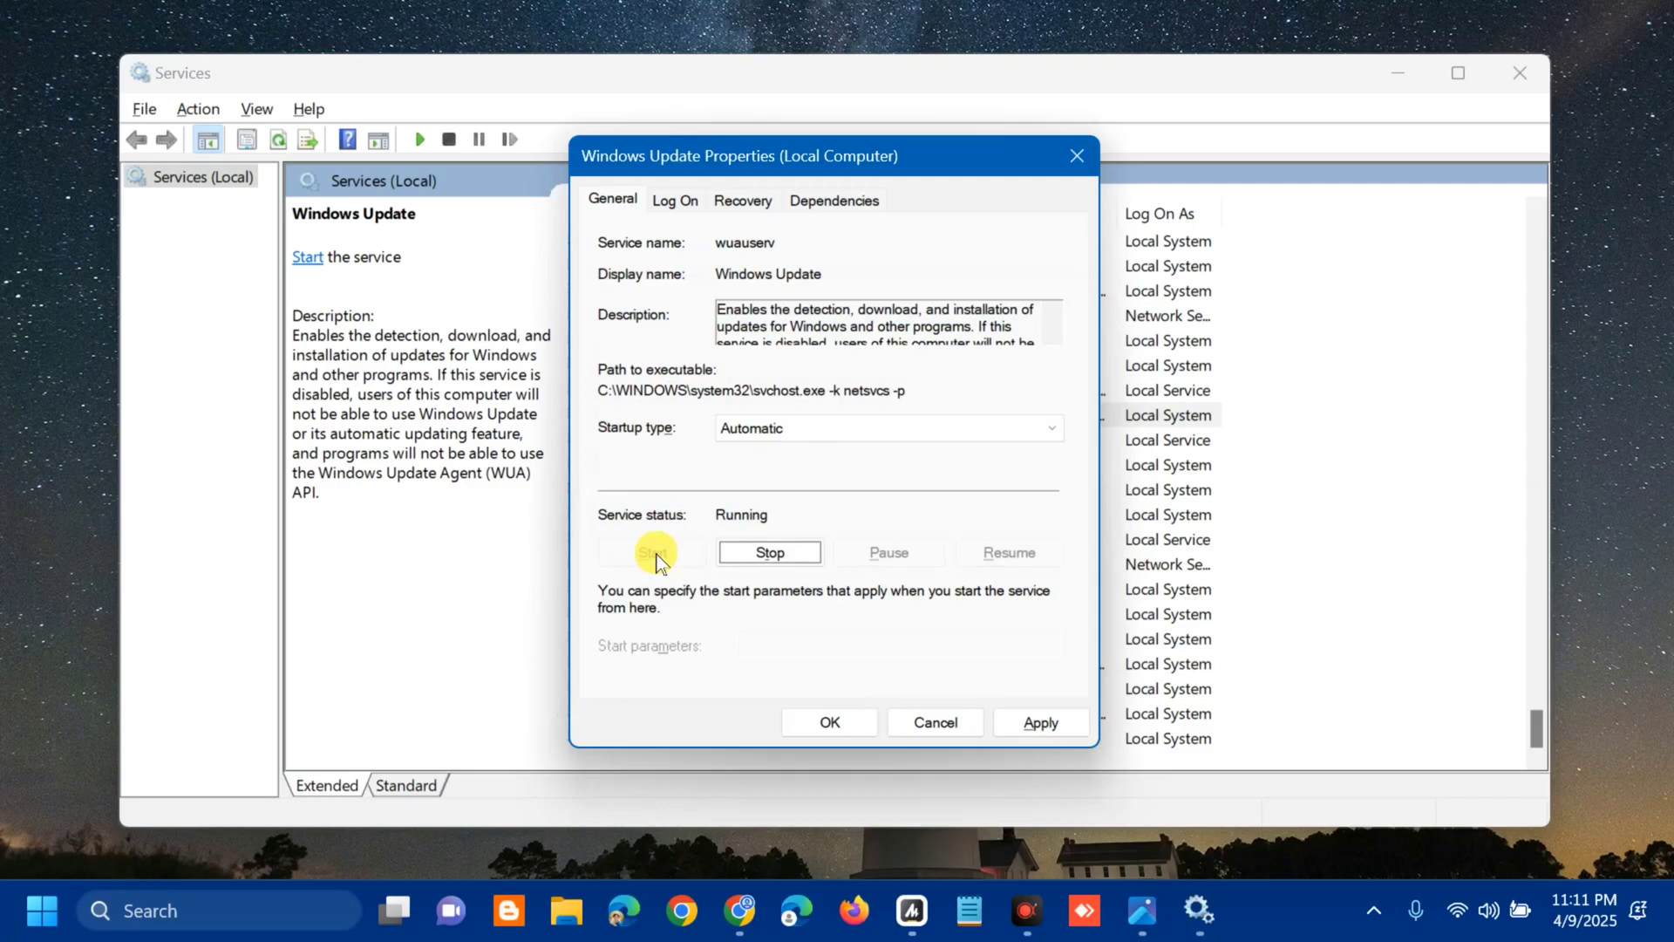
{"action": "left_click", "coordinate": [1040, 721]}
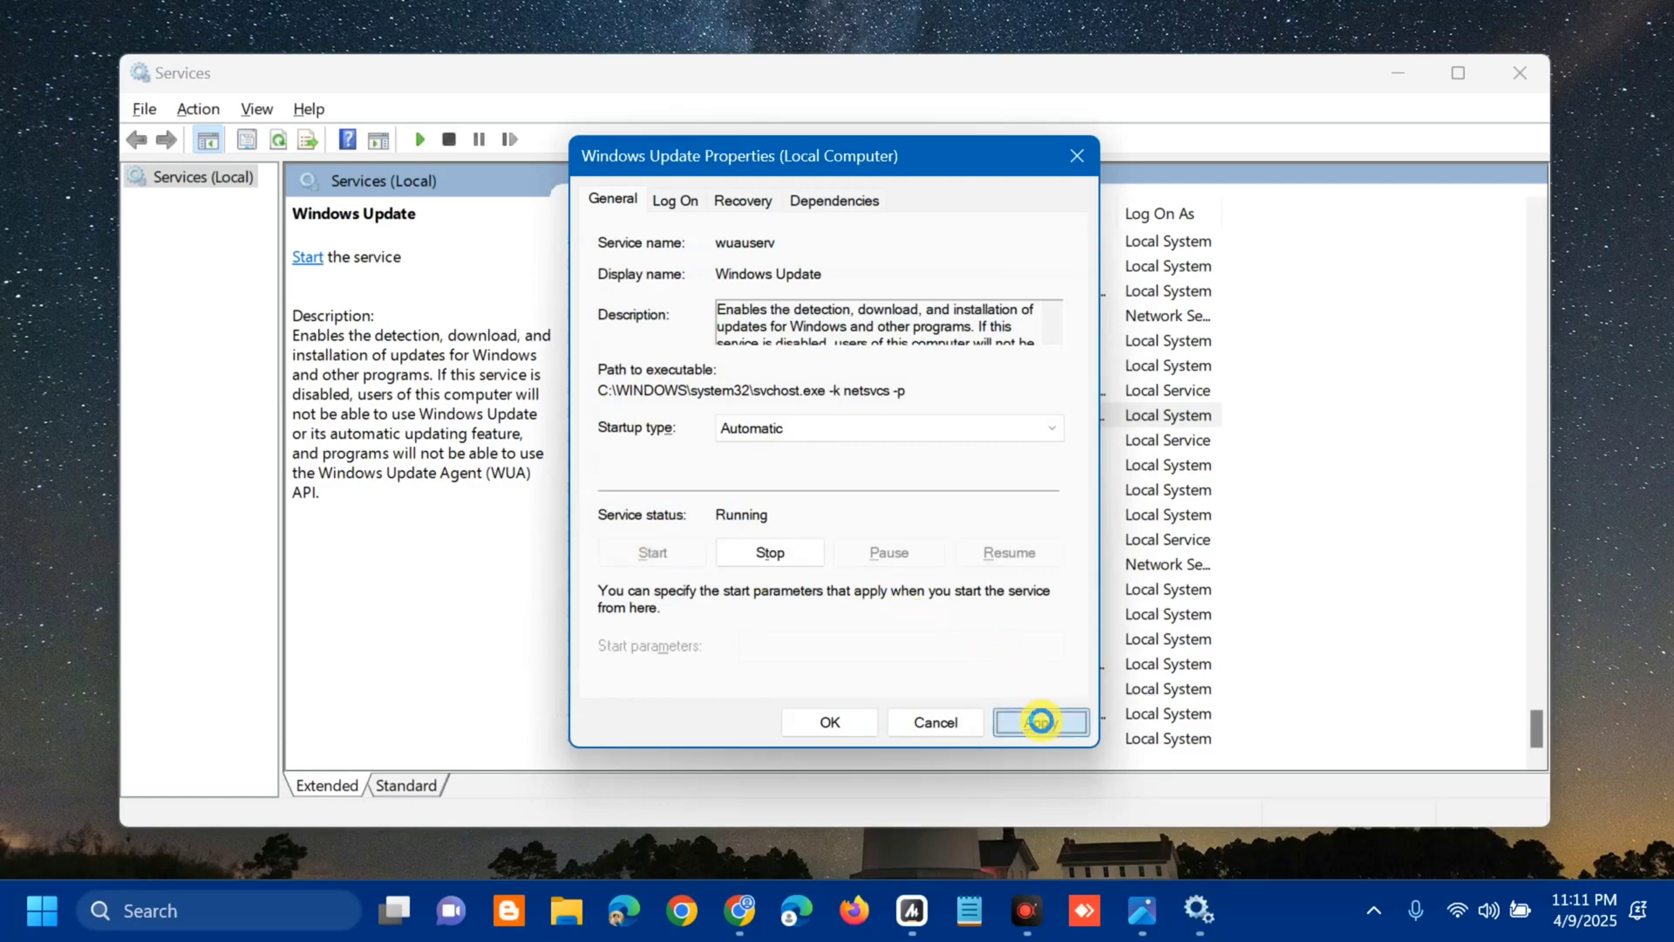
{"action": "left_click", "coordinate": [830, 722]}
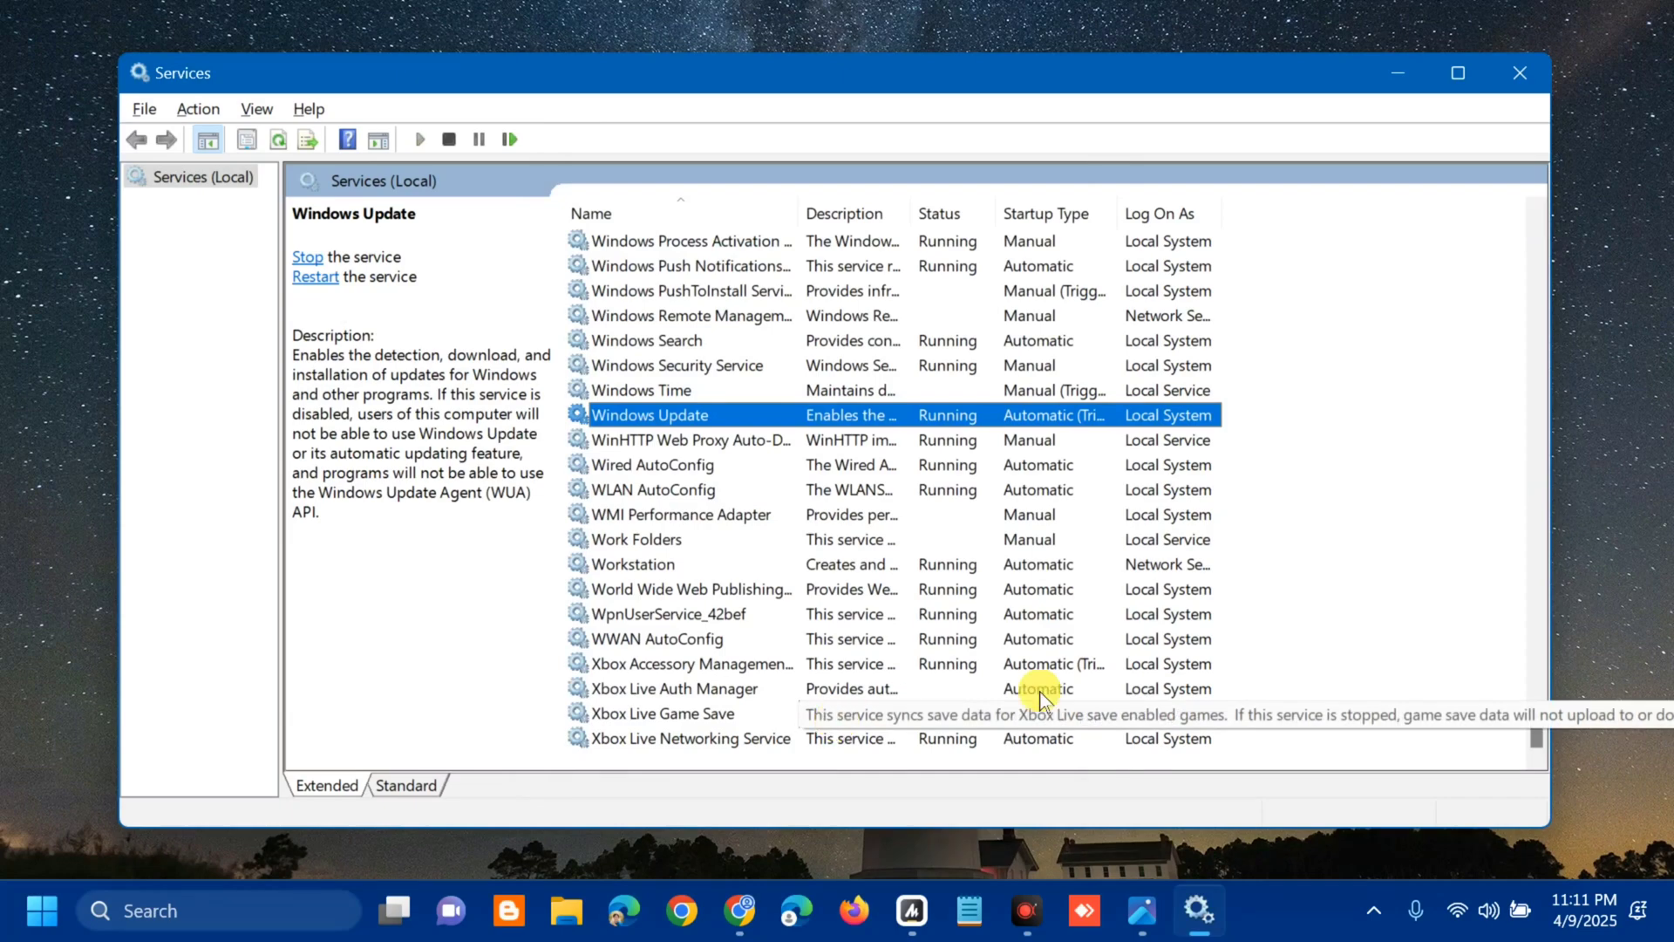
- Restart the Background Intelligent Transfer Service from its right-click menu
{"action": "left_click_drag", "start_coordinate": [1533, 719], "coordinate": [1527, 259]}
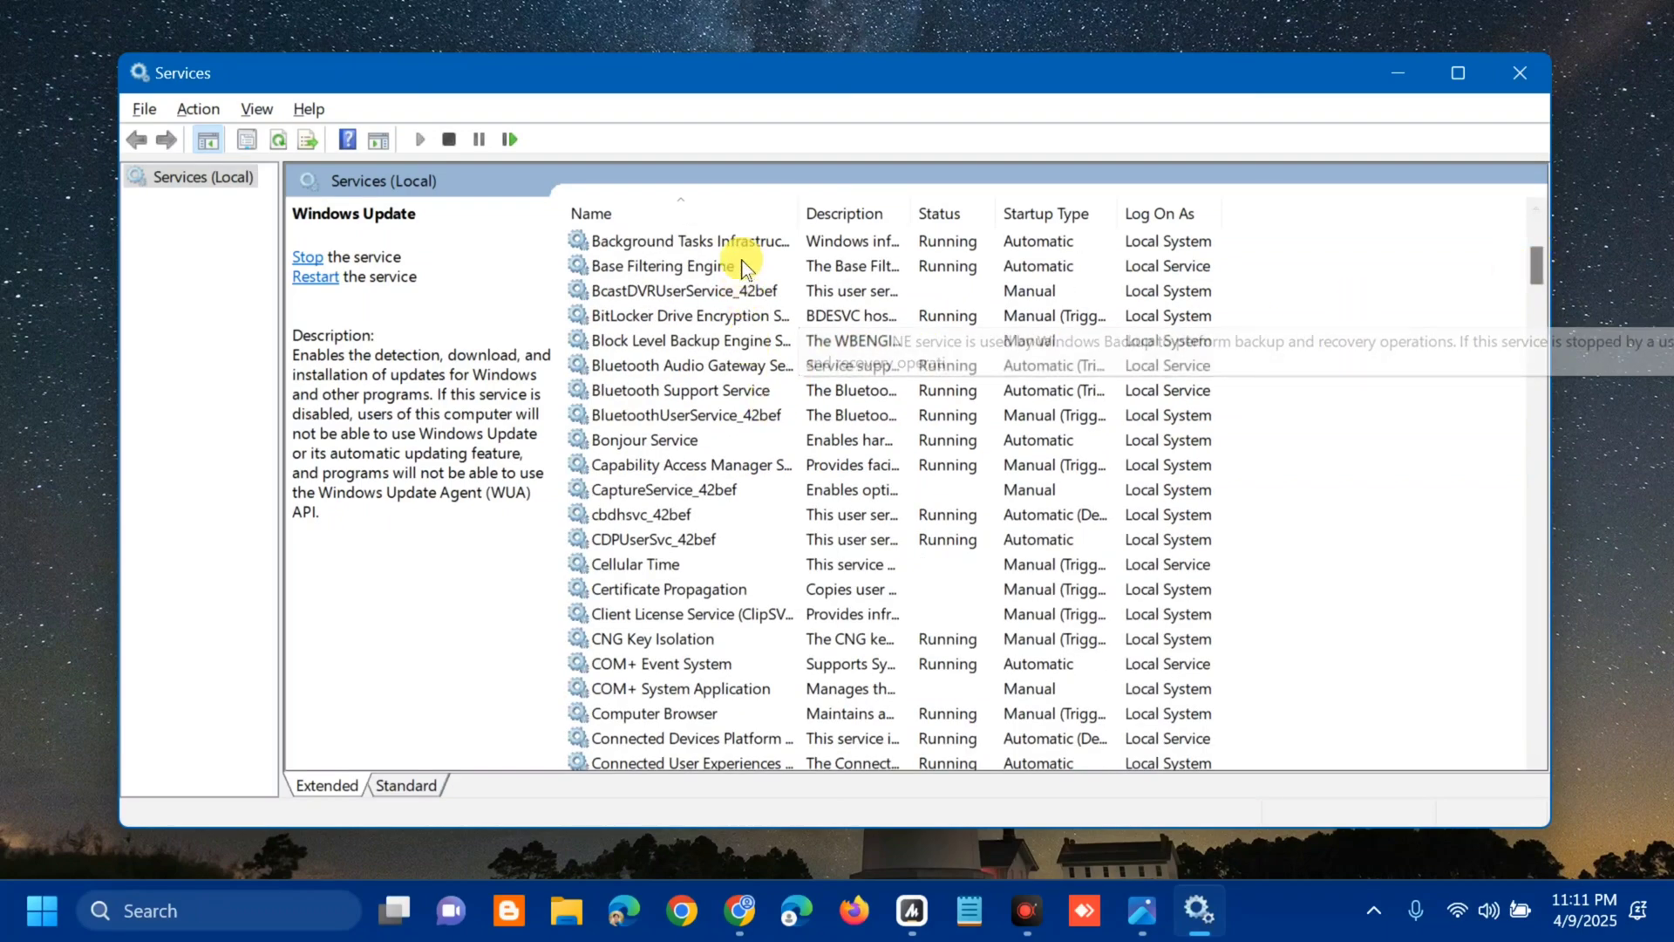
{"action": "scroll", "coordinate": [767, 258], "scroll_direction": "up", "scroll_amount": 2}
{"action": "left_click", "coordinate": [820, 395]}
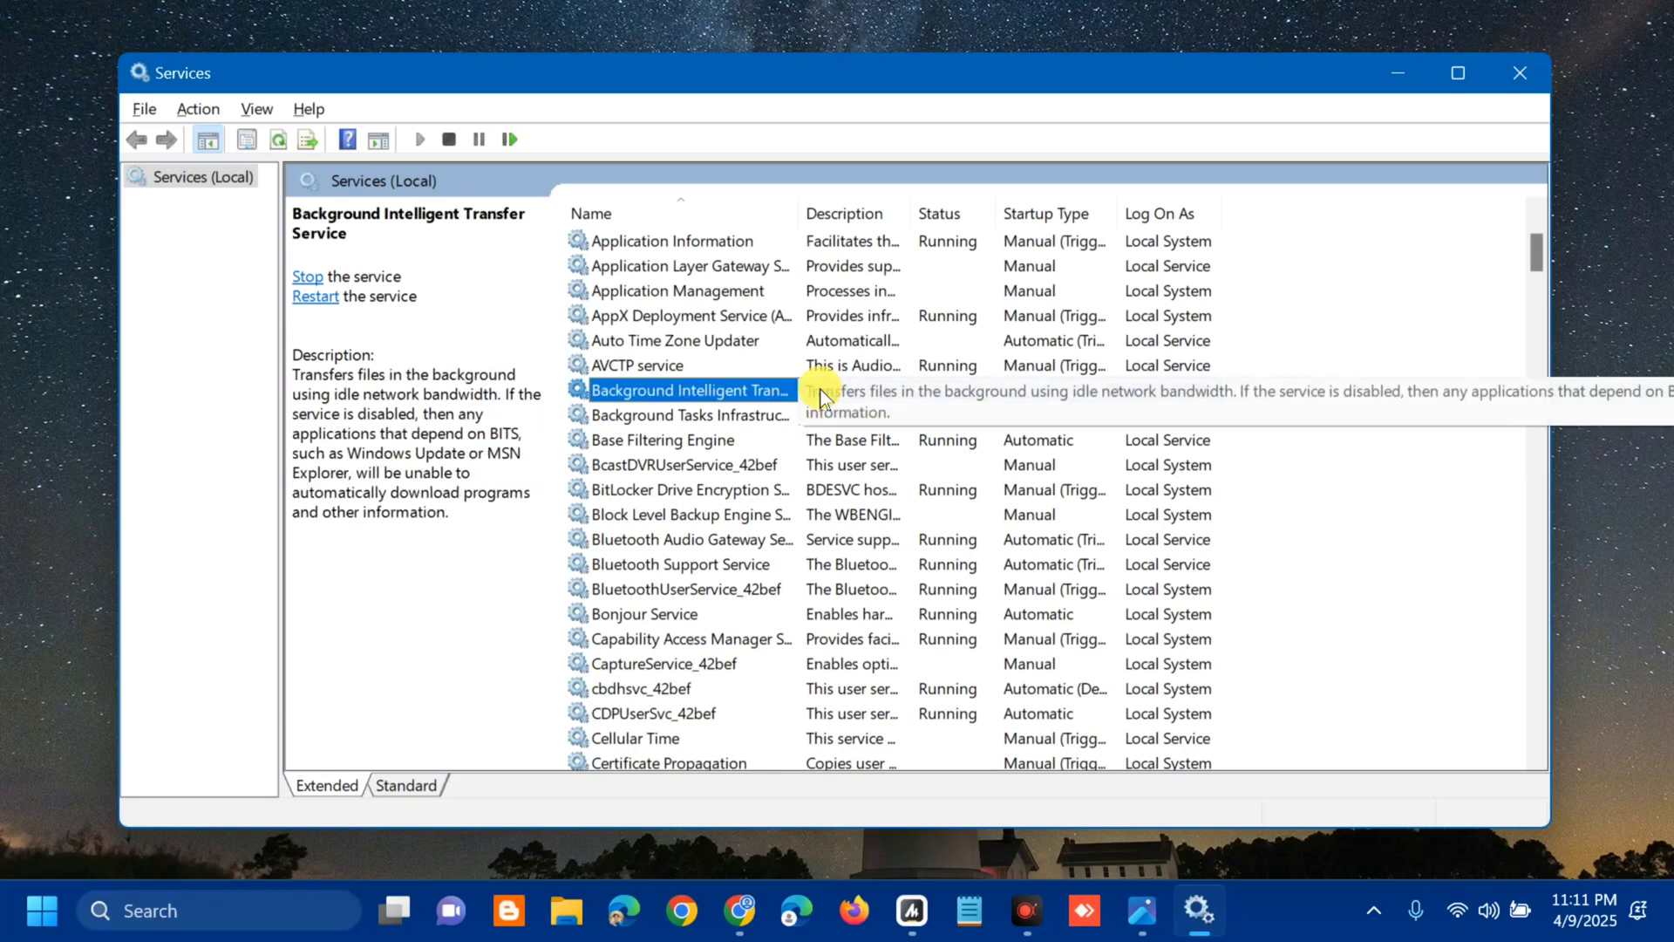
{"action": "right_click", "coordinate": [819, 395]}
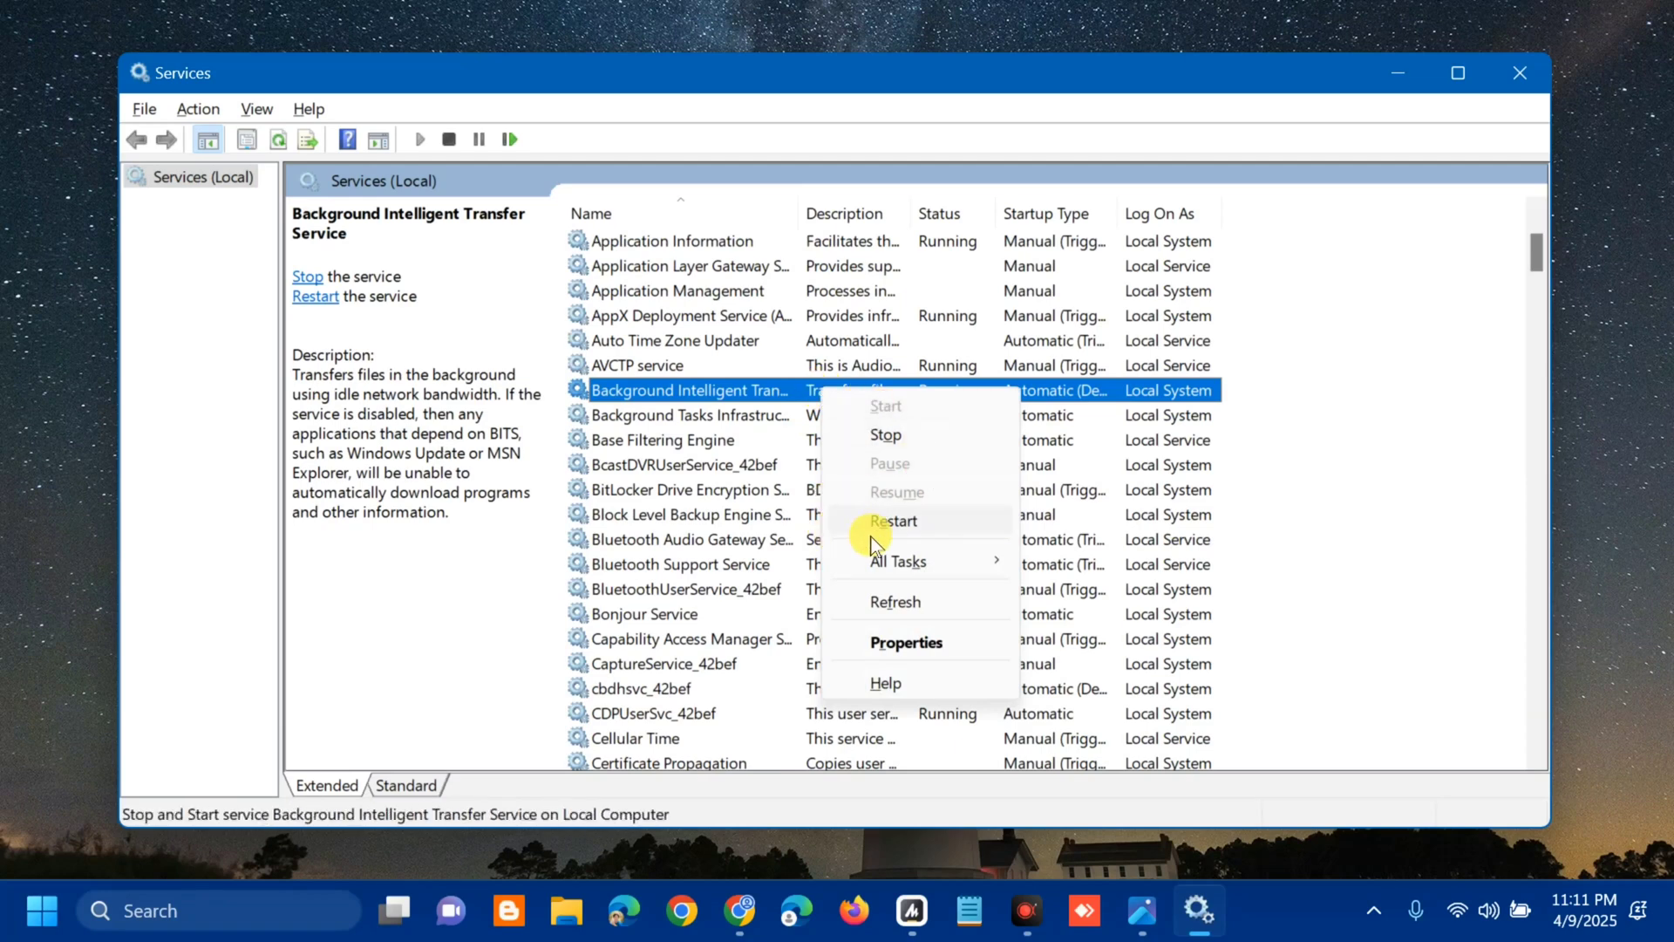
{"action": "left_click", "coordinate": [895, 521]}
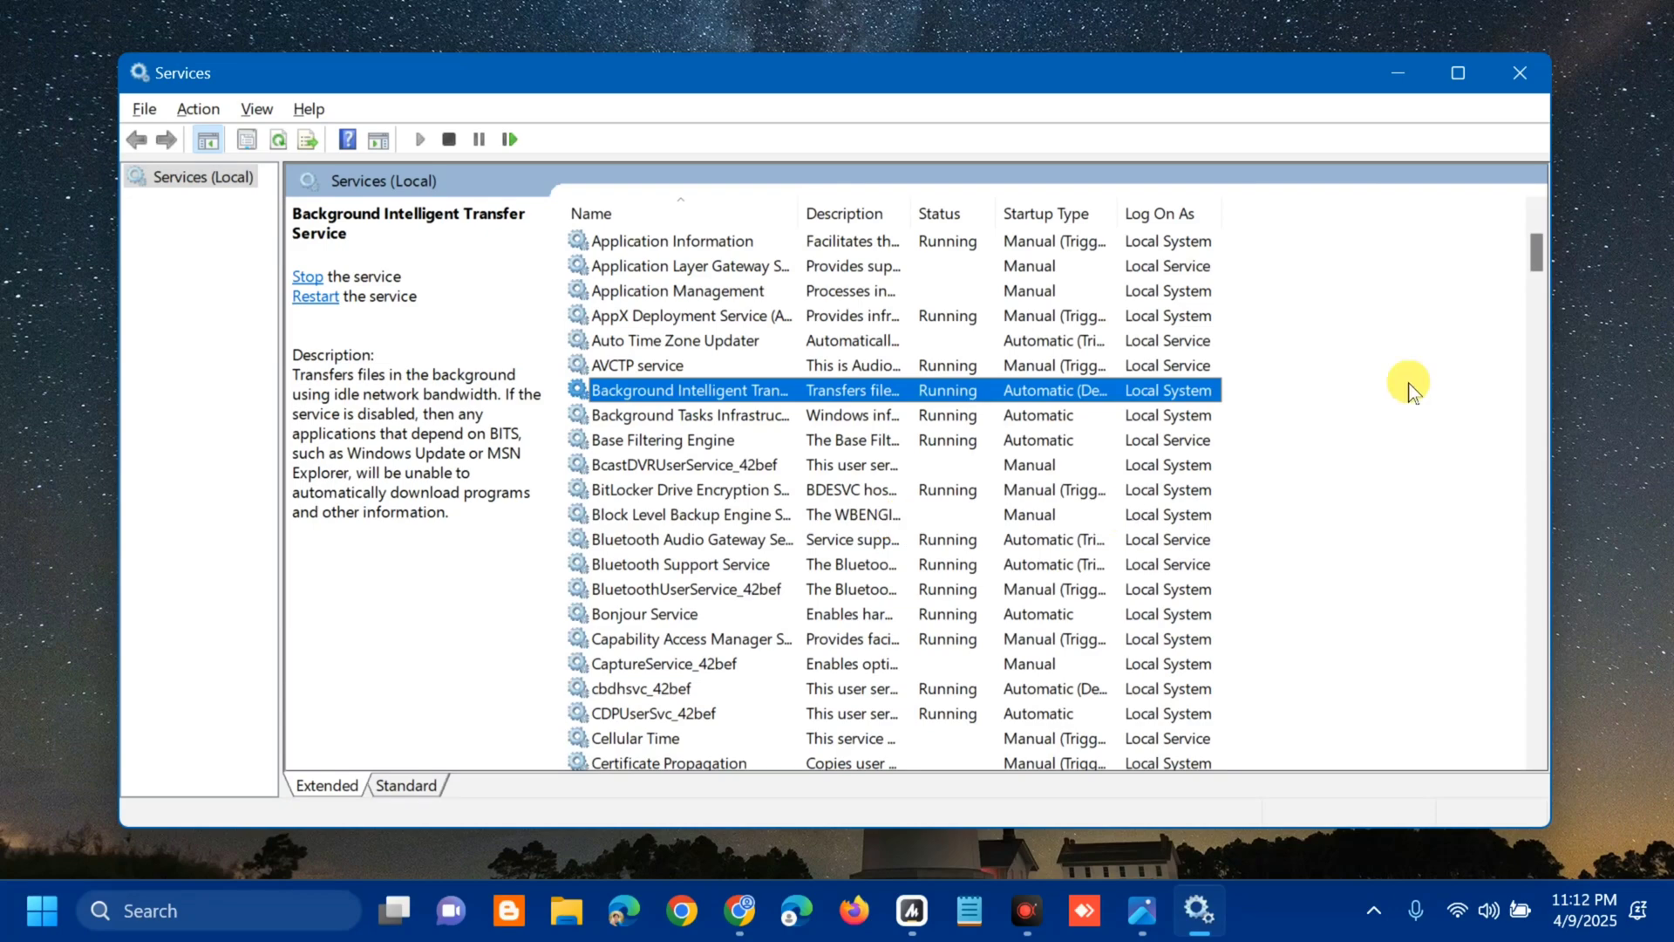
{"action": "left_click_drag", "start_coordinate": [1538, 260], "coordinate": [1538, 309]}
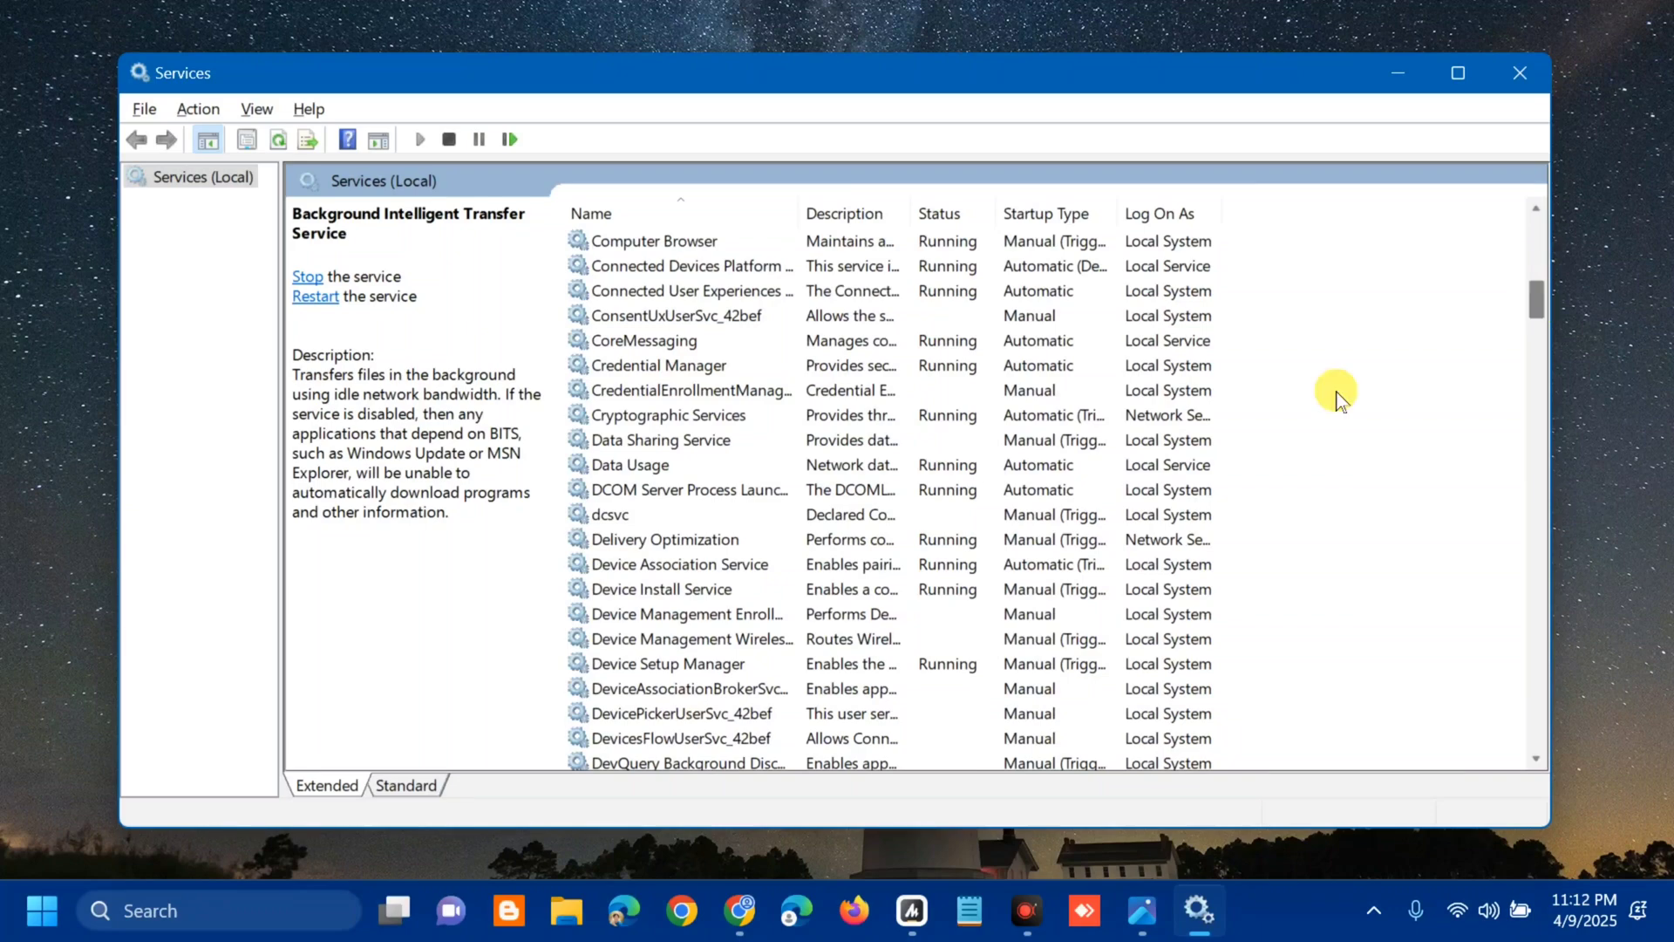
- Restart Cryptographic Services from its right-click menu
{"action": "right_click", "coordinate": [843, 423]}
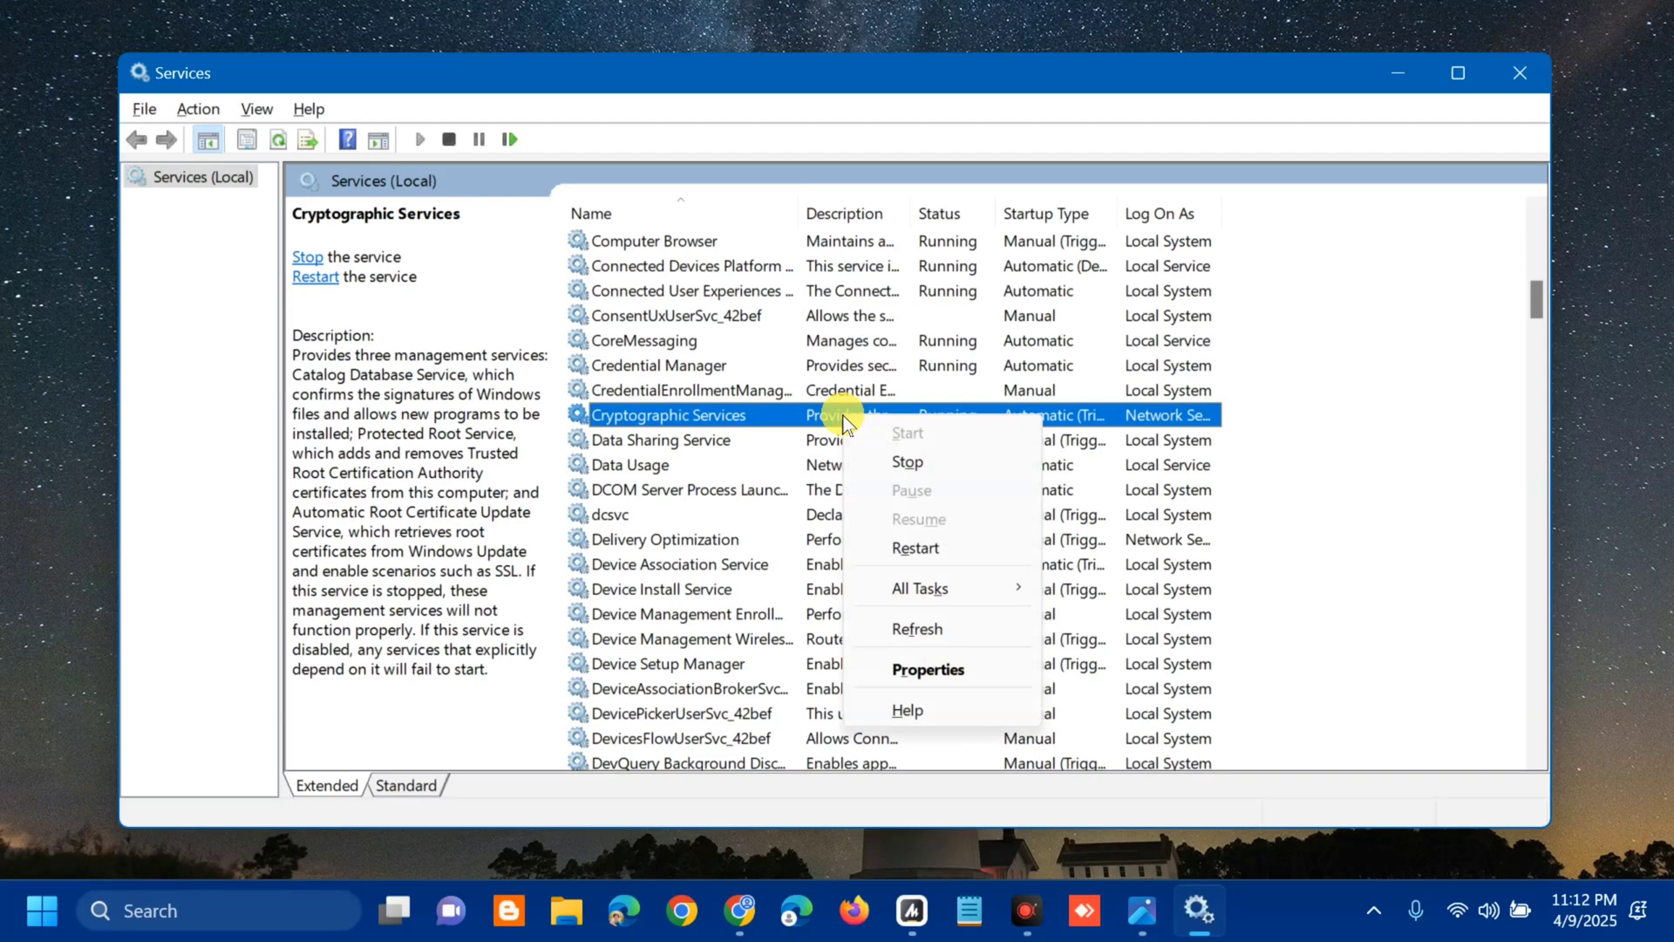
{"action": "left_click", "coordinate": [916, 549]}
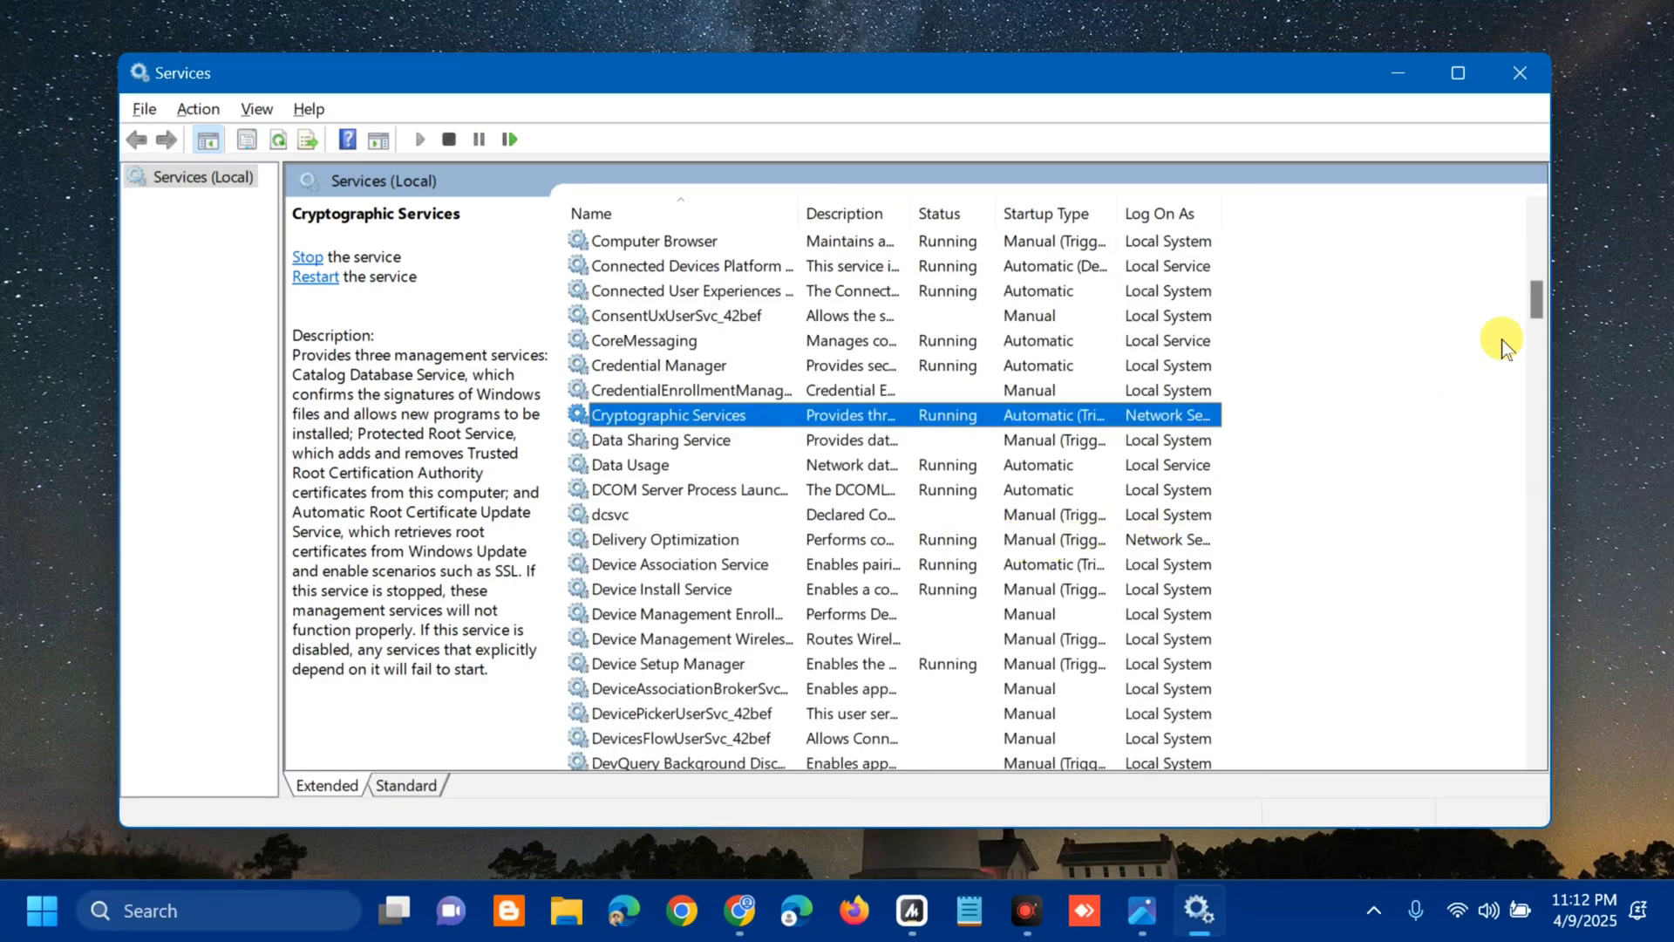
{"action": "scroll", "coordinate": [1537, 326], "scroll_direction": "down", "scroll_amount": 1}
{"action": "scroll", "coordinate": [1537, 327], "scroll_direction": "down", "scroll_amount": 20}
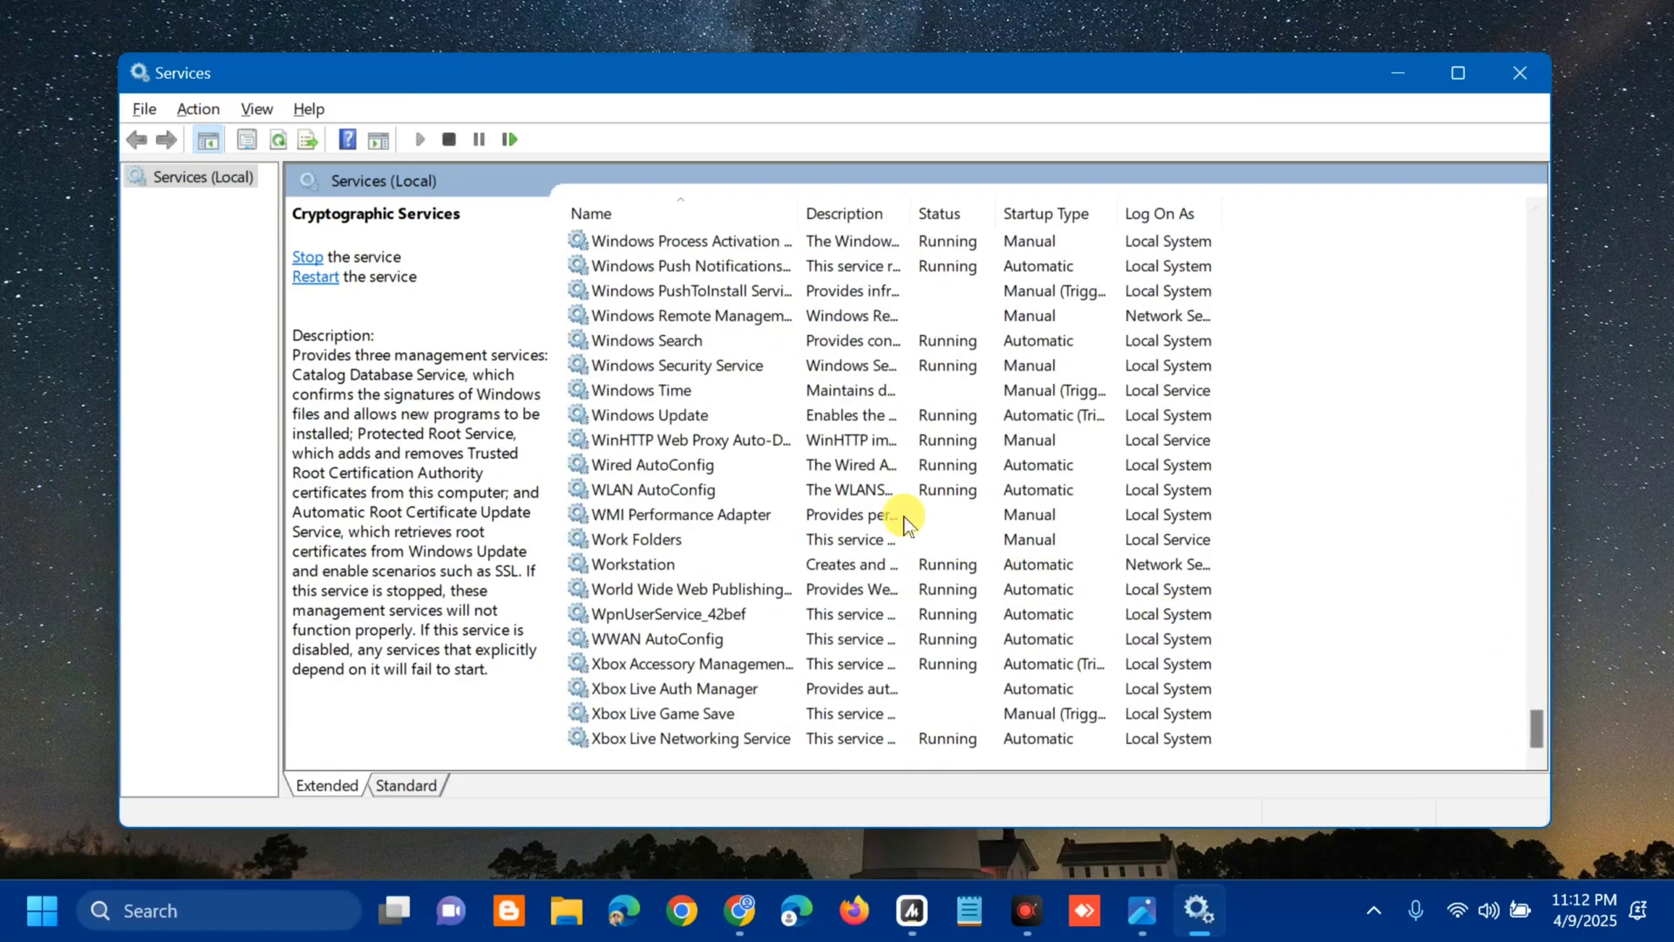
- Stop and start Windows Installer in its Properties, then close the Services console
{"action": "scroll", "coordinate": [872, 349], "scroll_direction": "up", "scroll_amount": 5}
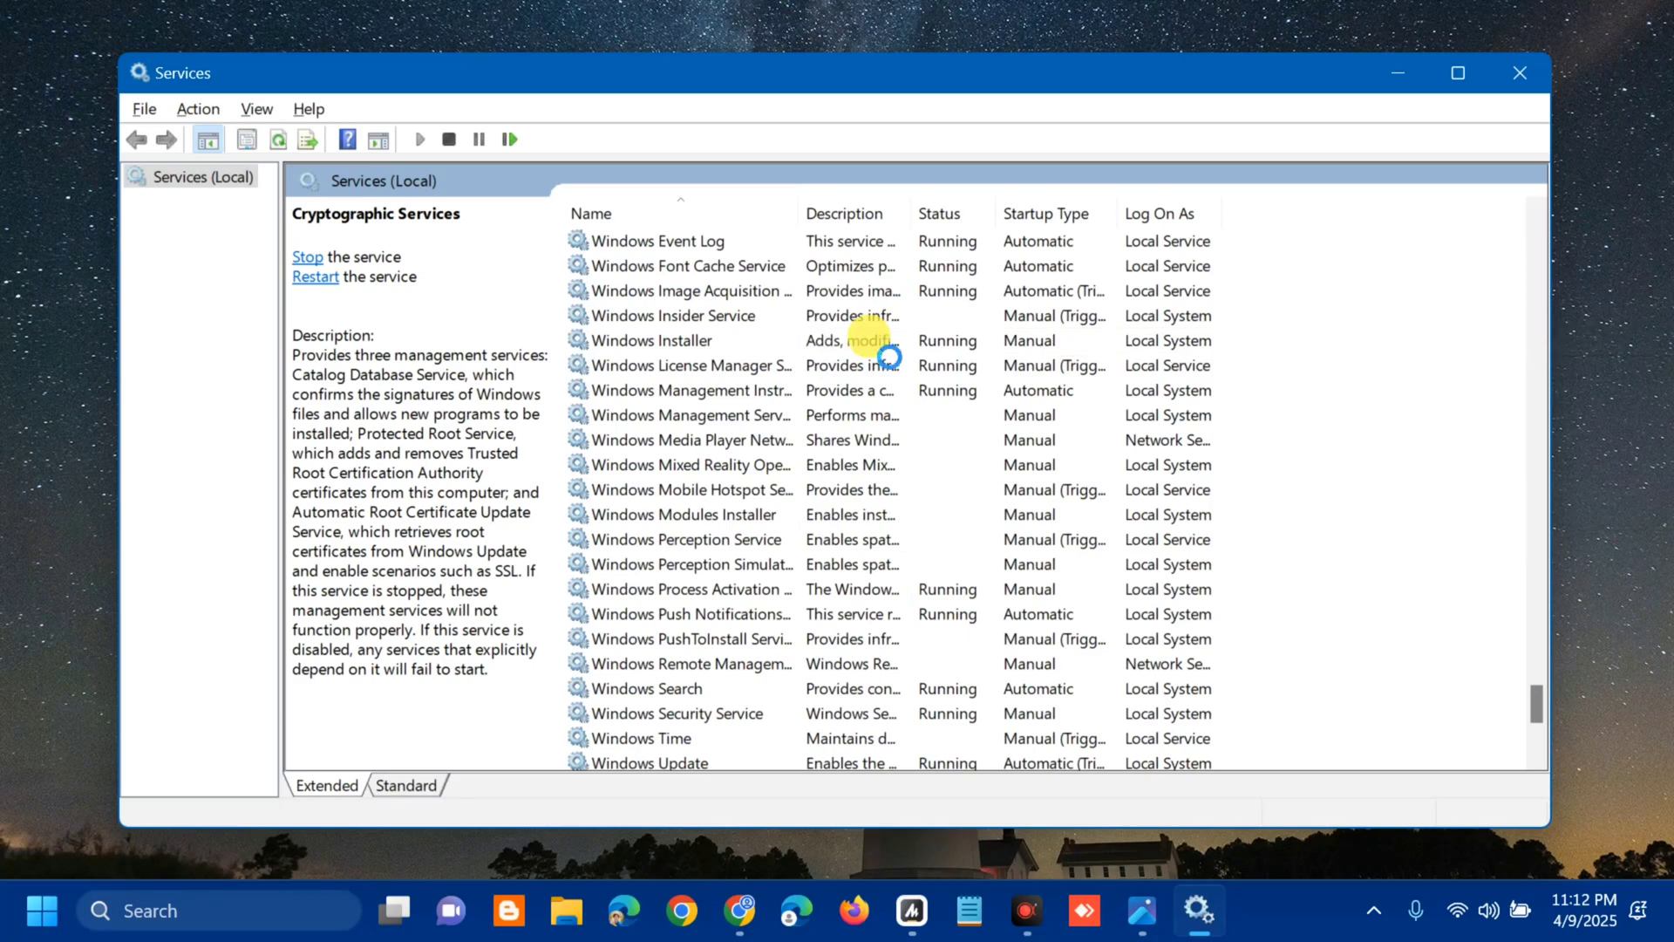
{"action": "left_click", "coordinate": [871, 342]}
{"action": "right_click", "coordinate": [871, 345]}
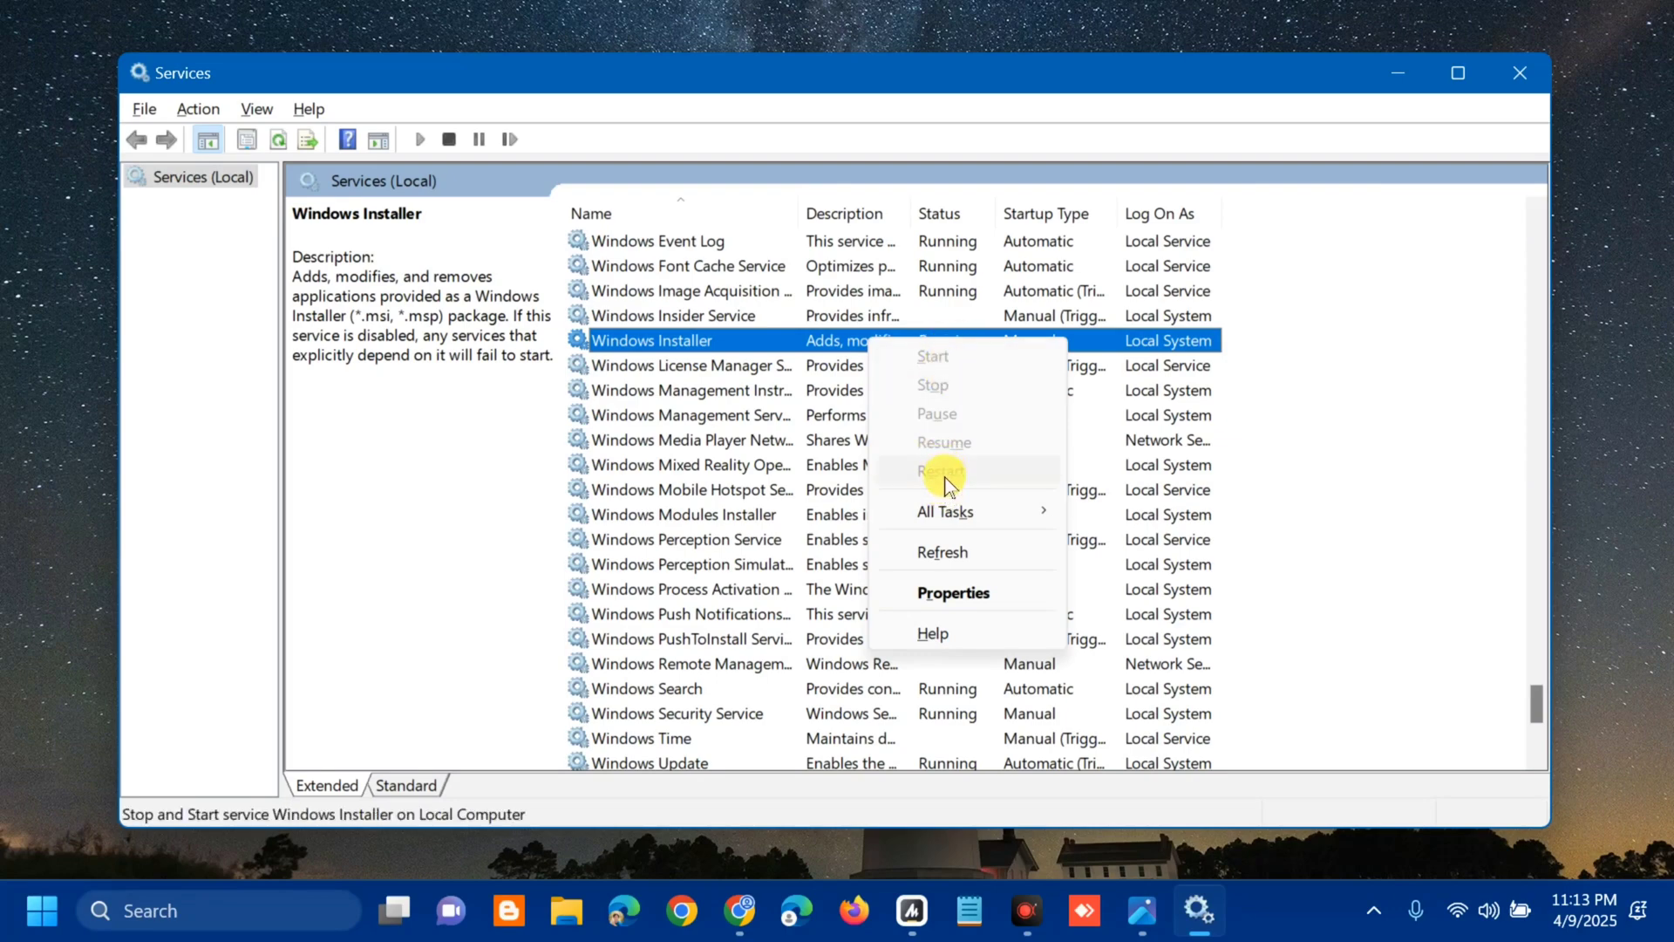
{"action": "left_click", "coordinate": [778, 338]}
{"action": "double_click", "coordinate": [780, 340]}
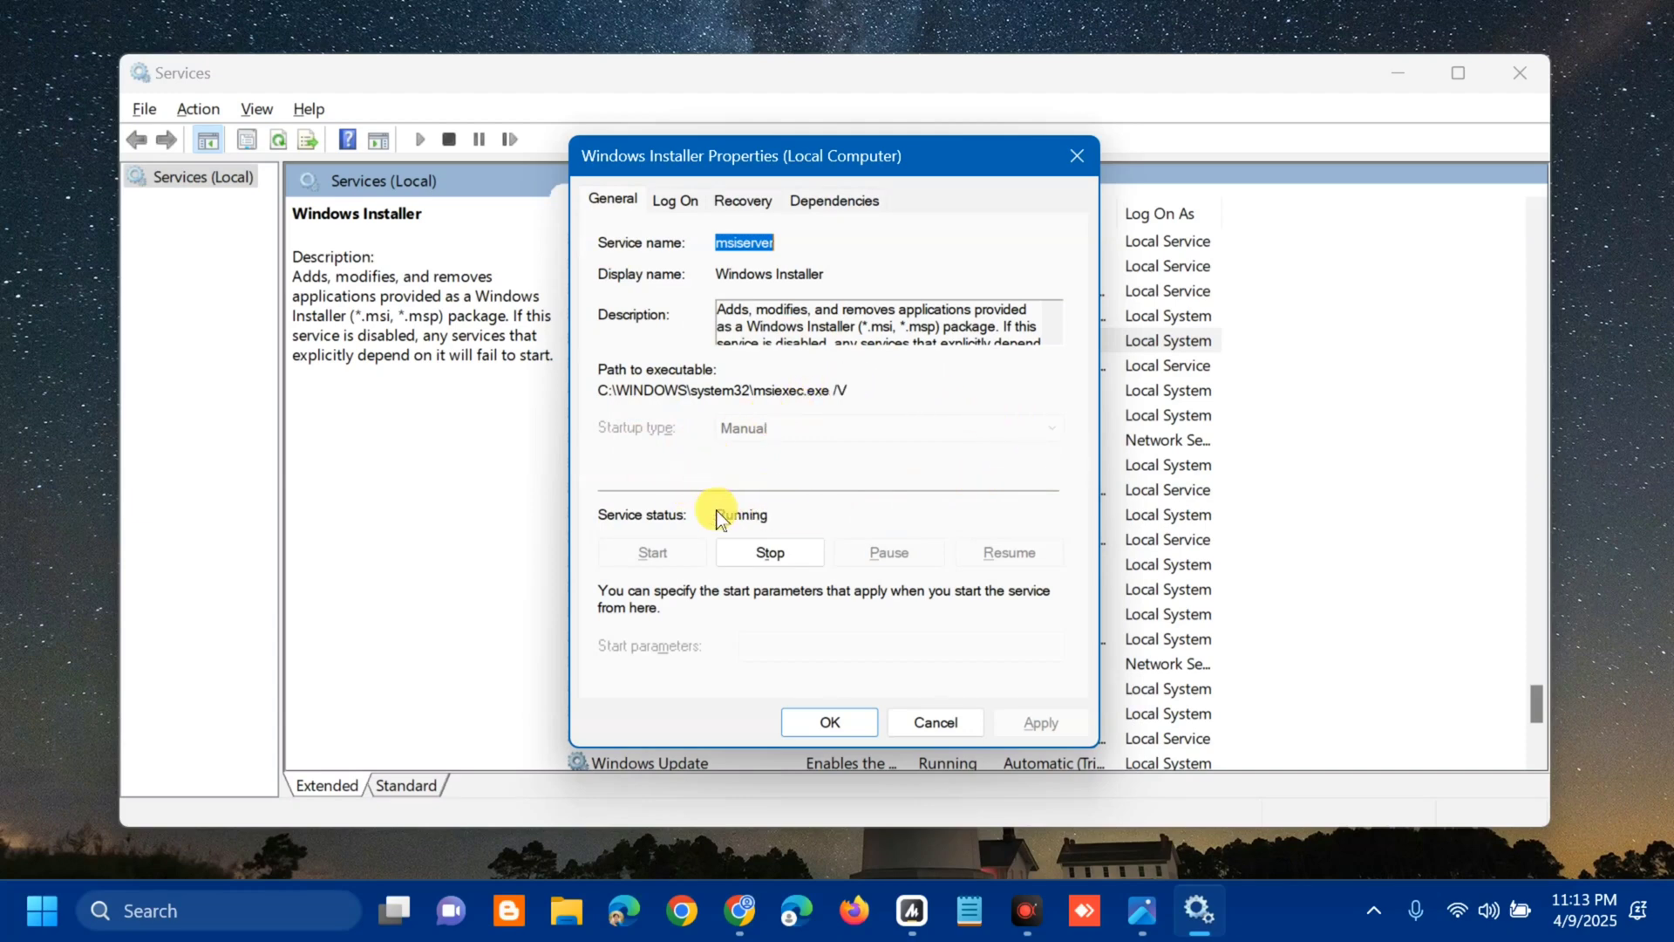
{"action": "left_click", "coordinate": [770, 553]}
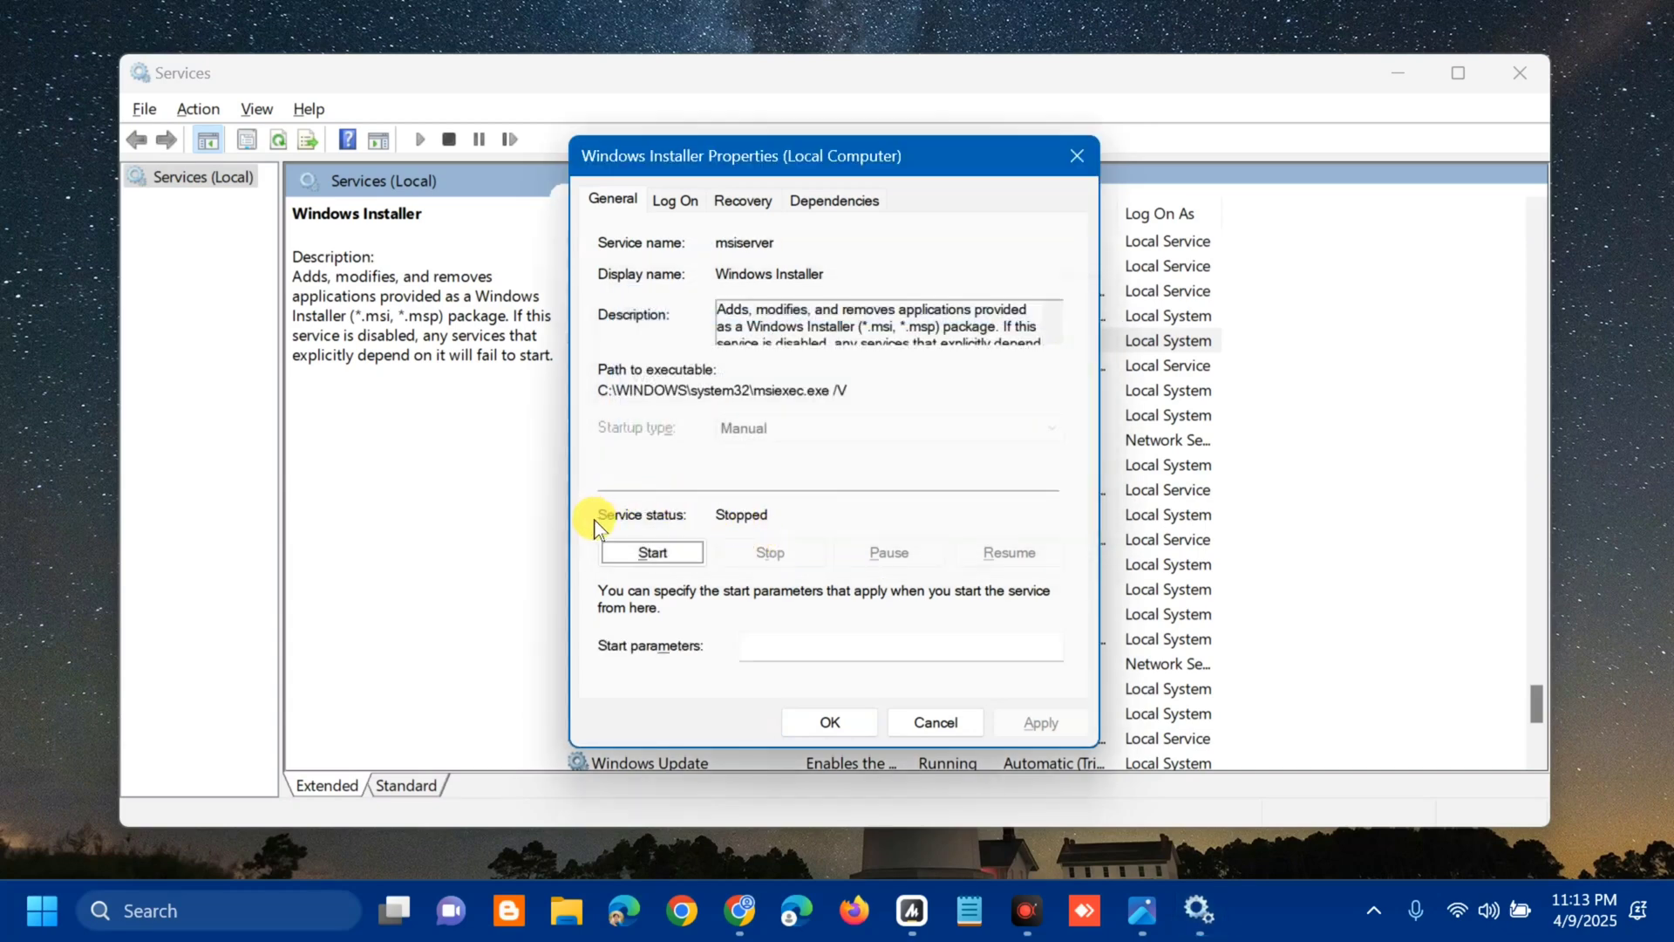
{"action": "left_click", "coordinate": [653, 555]}
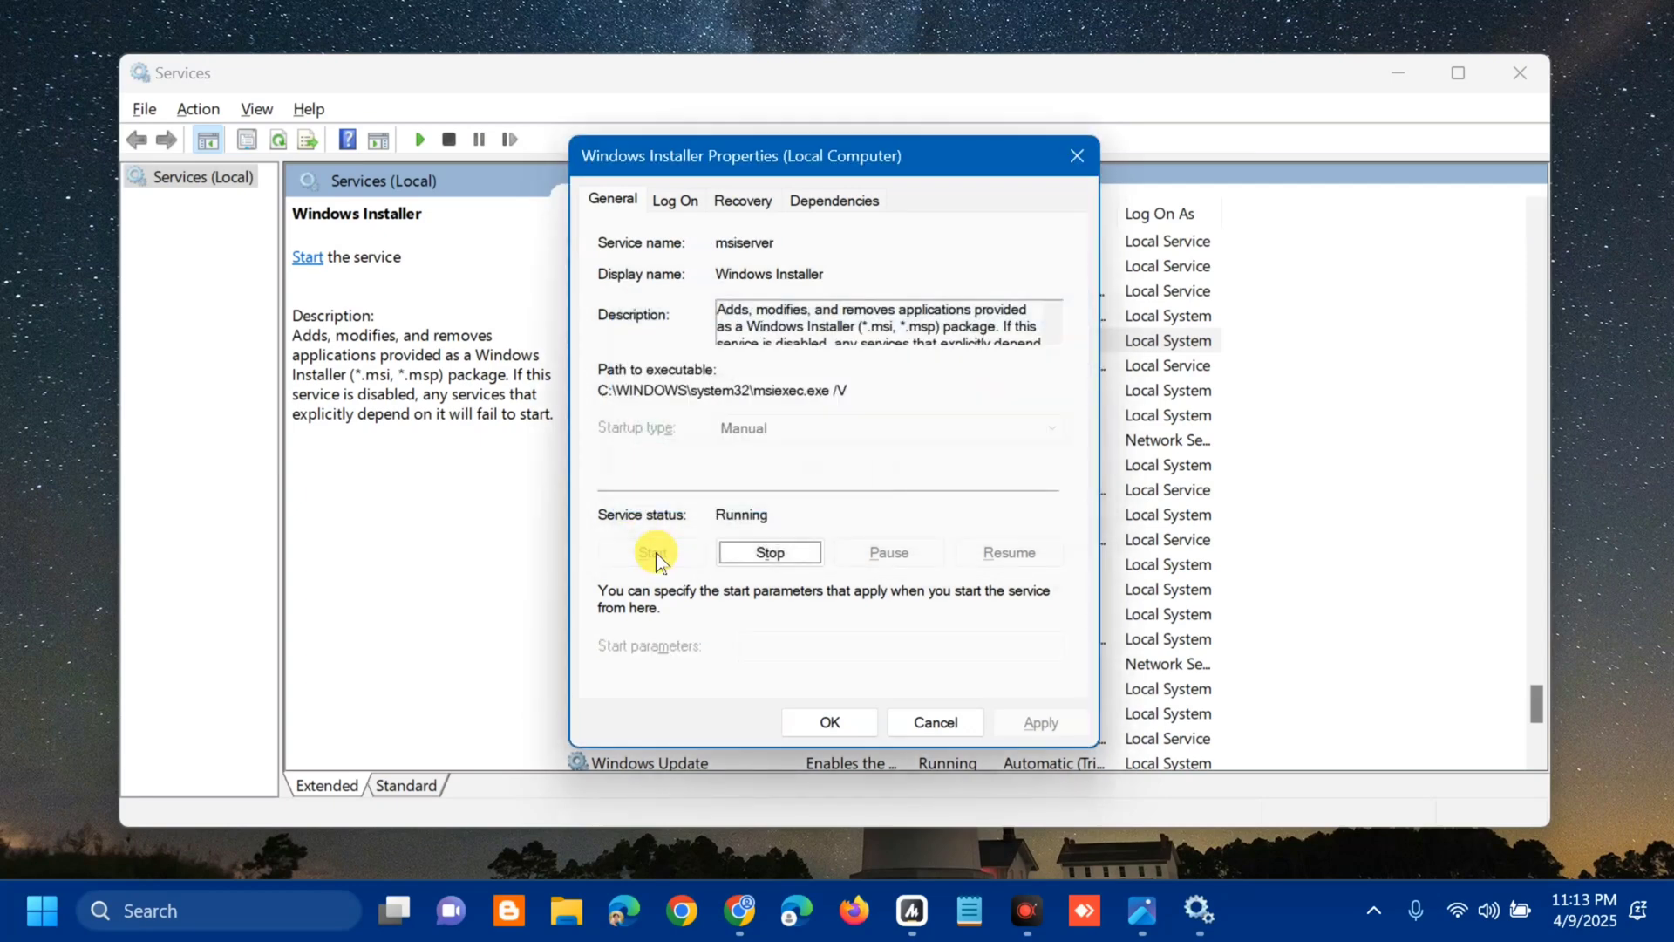
{"action": "left_click", "coordinate": [841, 720]}
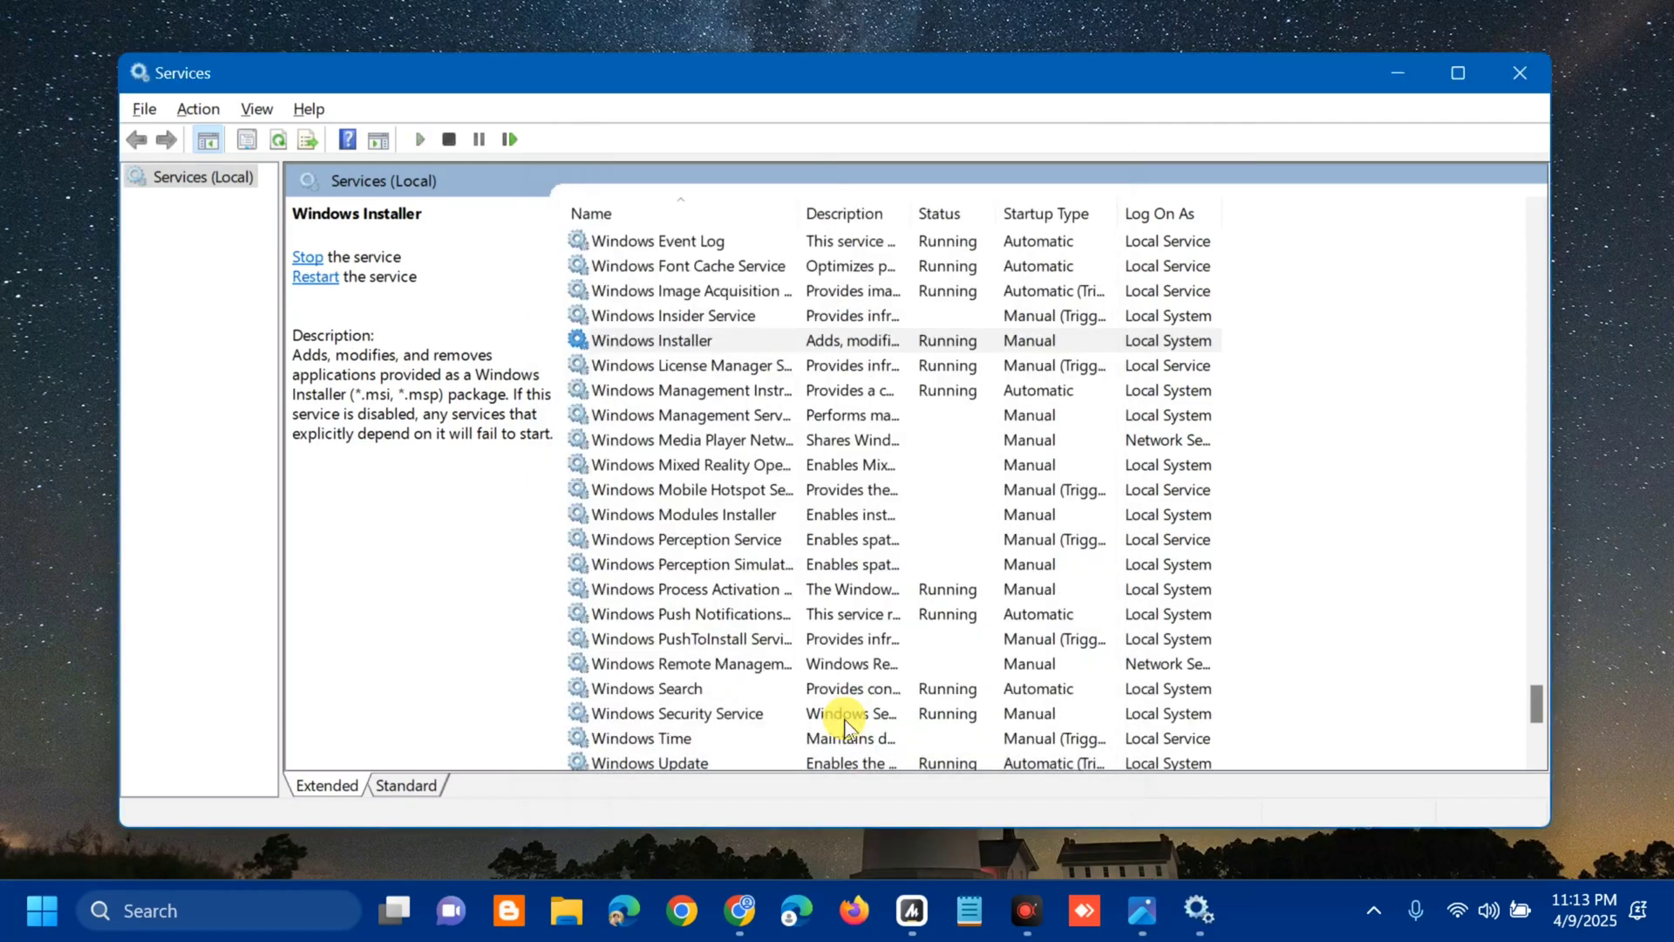
{"action": "left_click", "coordinate": [1521, 72]}
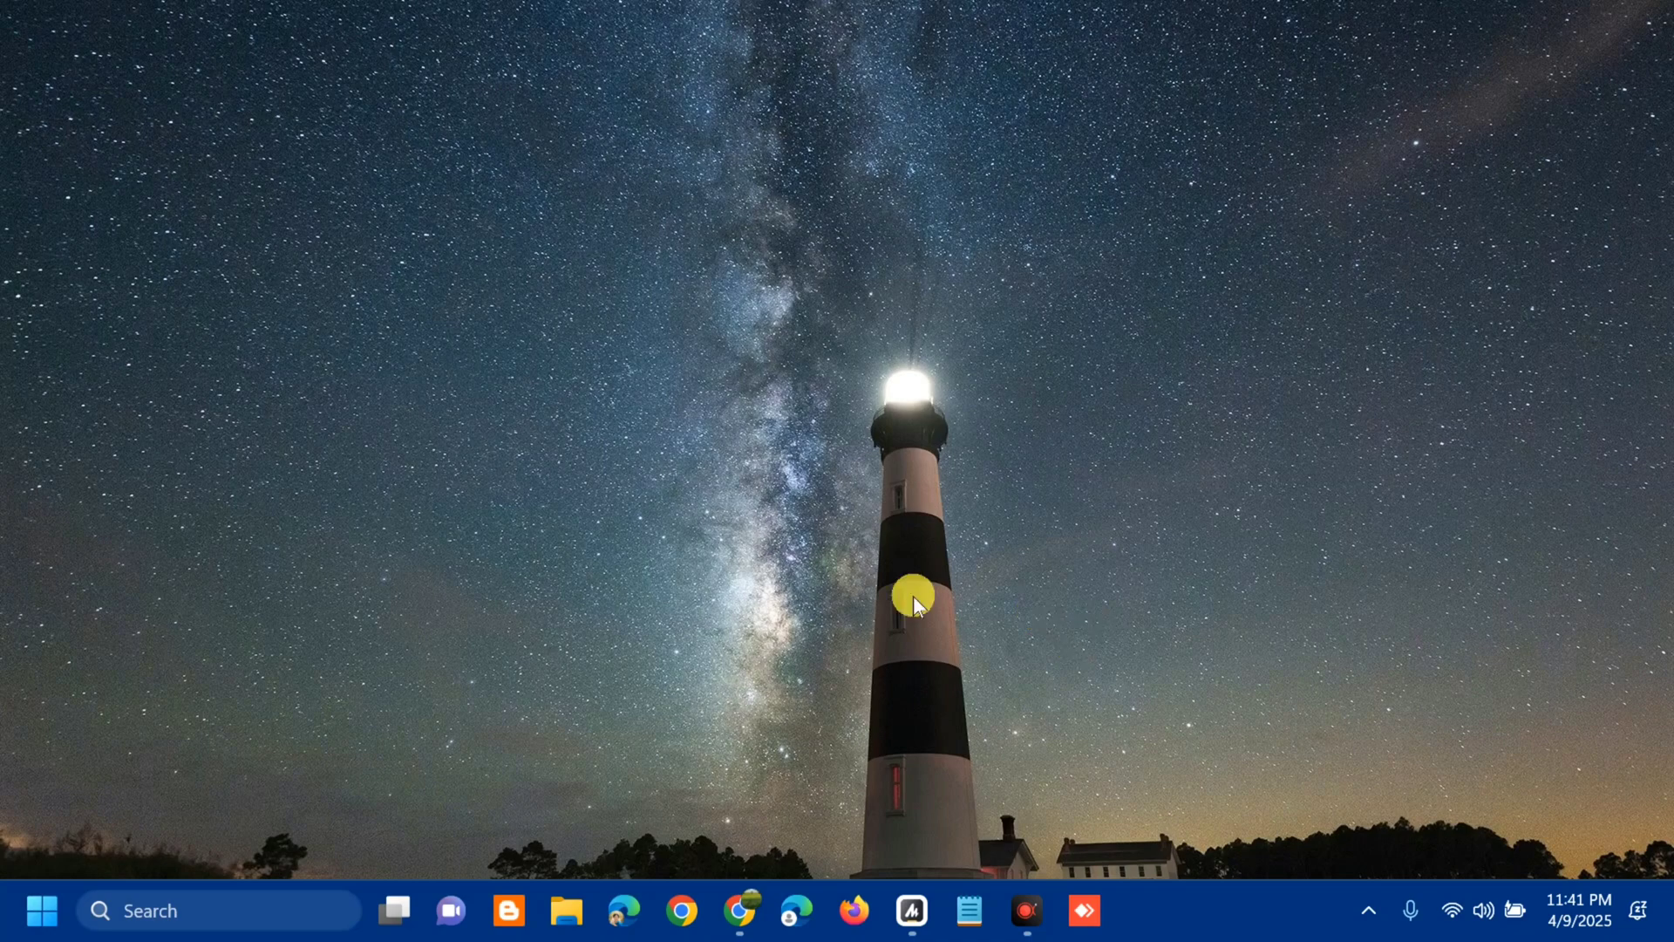
- Search 'trou' from Start and go to Troubleshoot > Other troubleshooters
{"action": "left_click", "coordinate": [33, 926]}
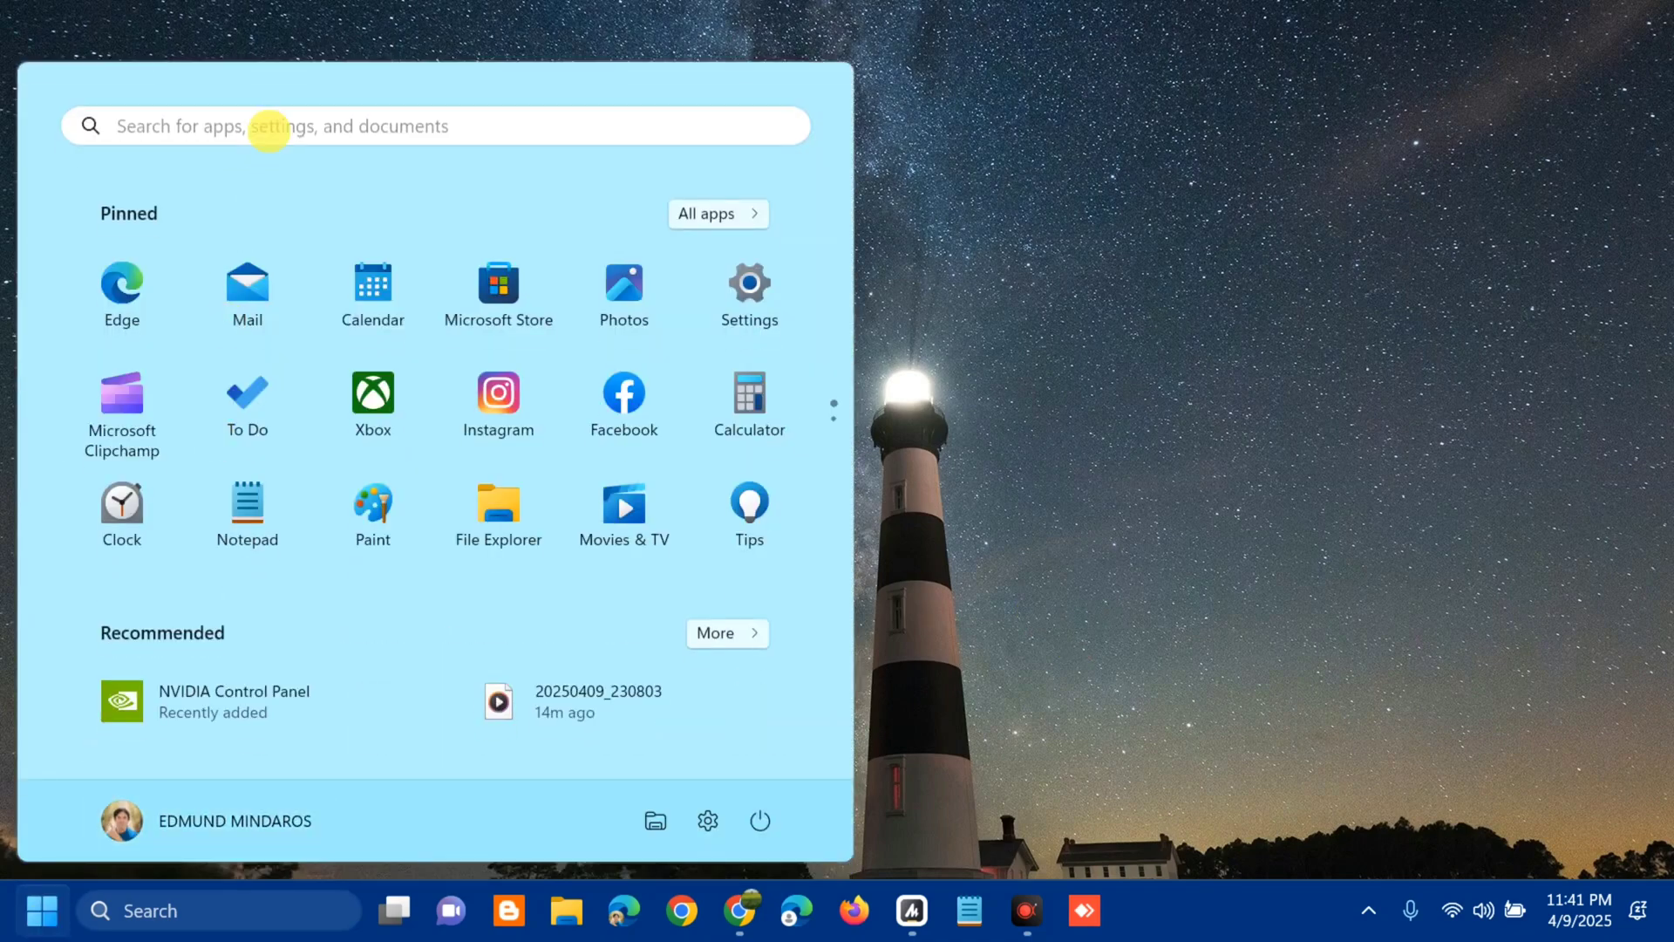
{"action": "left_click", "coordinate": [269, 131]}
{"action": "type", "text": "trouble"}
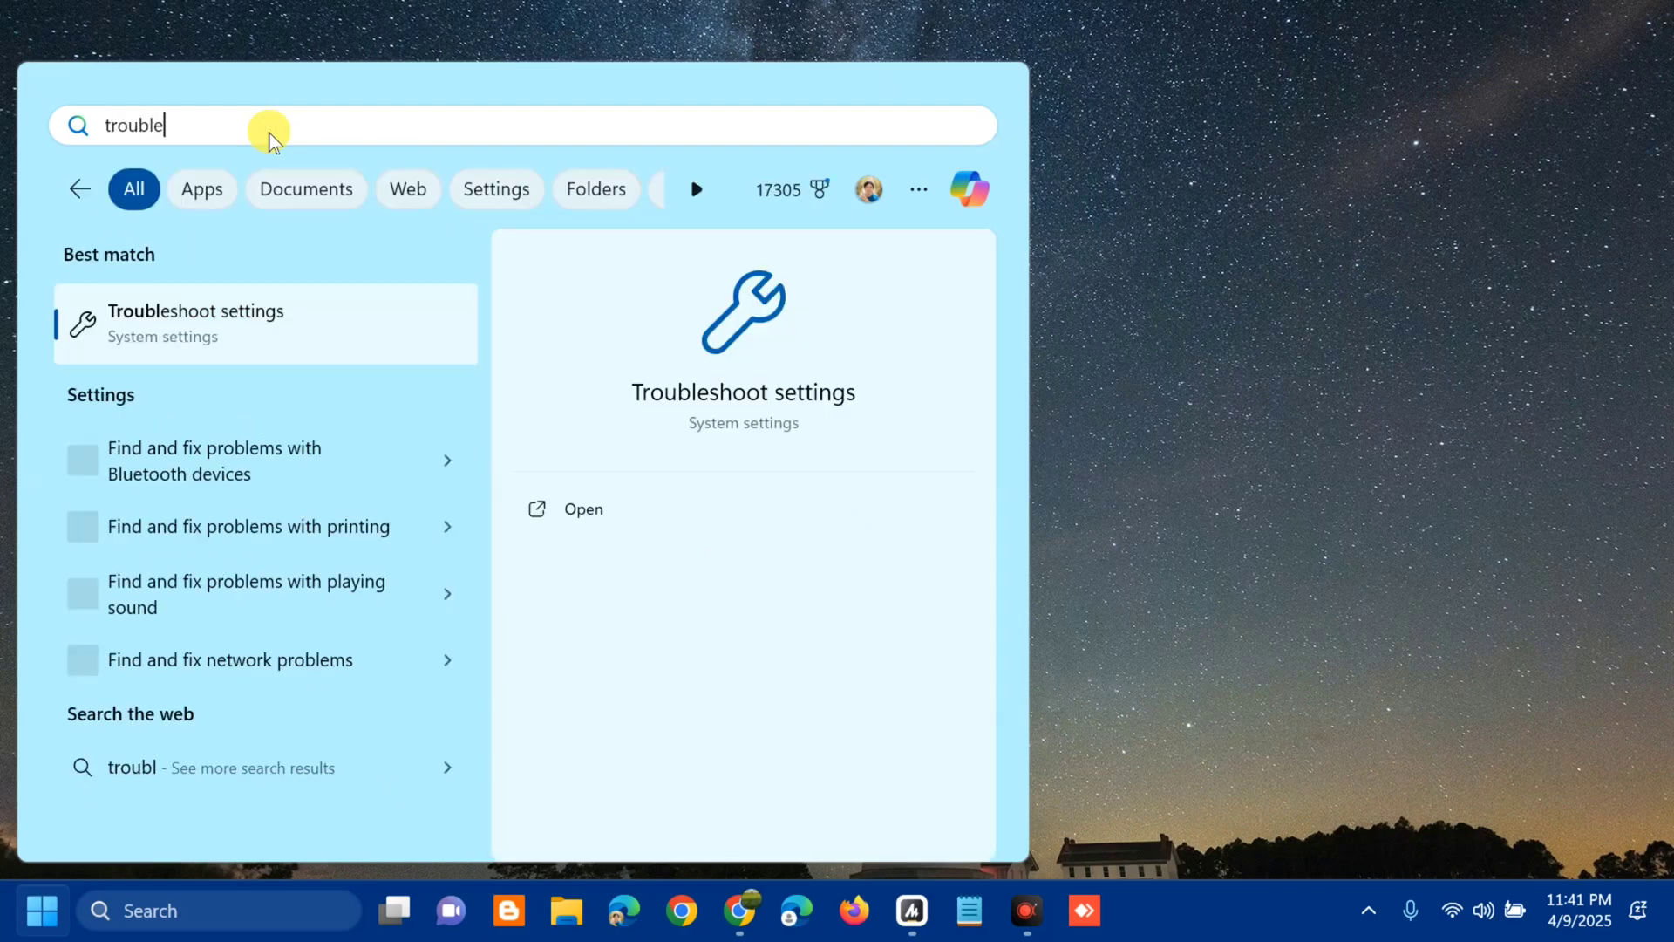
{"action": "left_click", "coordinate": [589, 518]}
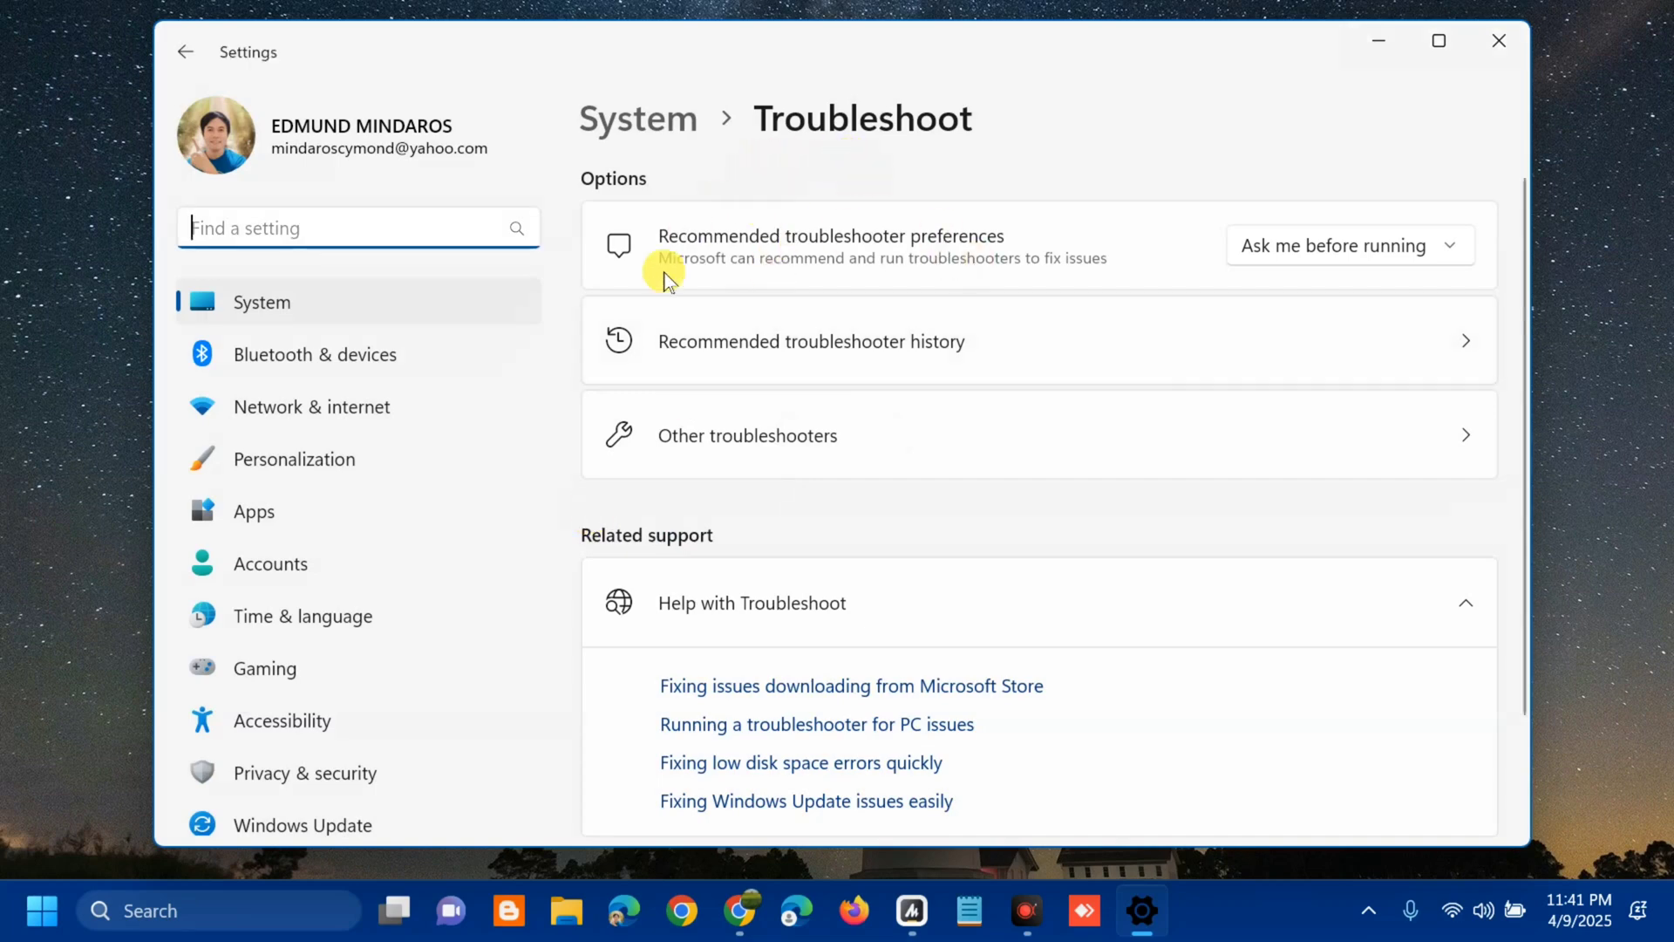
{"action": "left_click", "coordinate": [789, 438]}
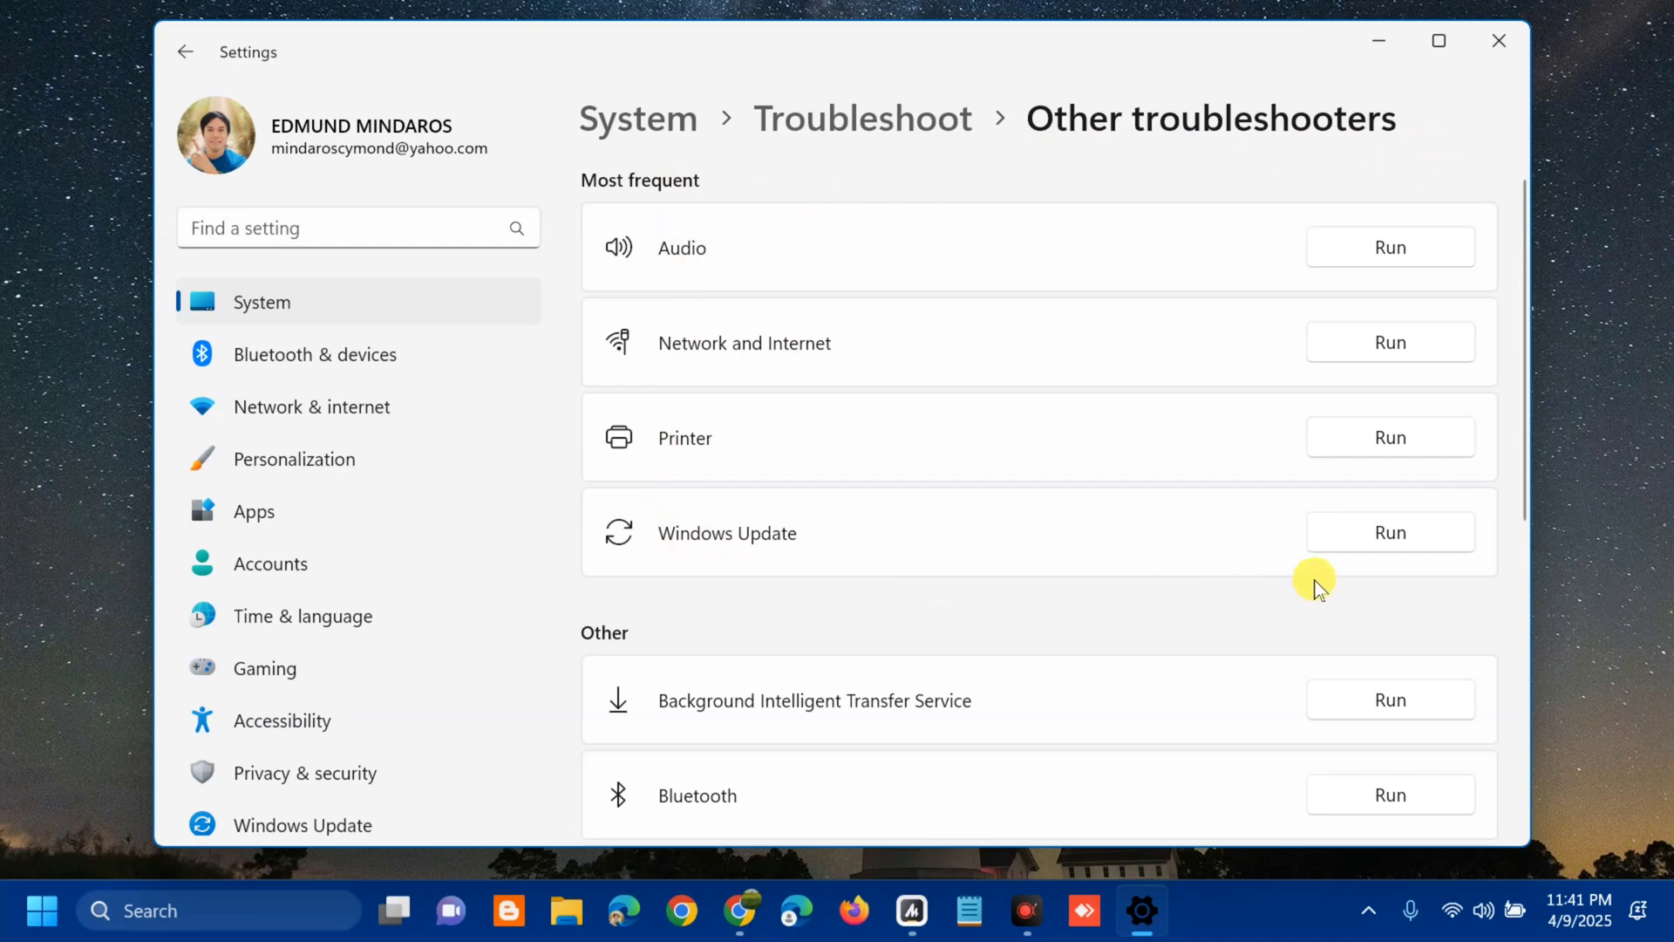
- Run the Windows Update troubleshooter and close its results once it completes
{"action": "left_click", "coordinate": [1384, 530]}
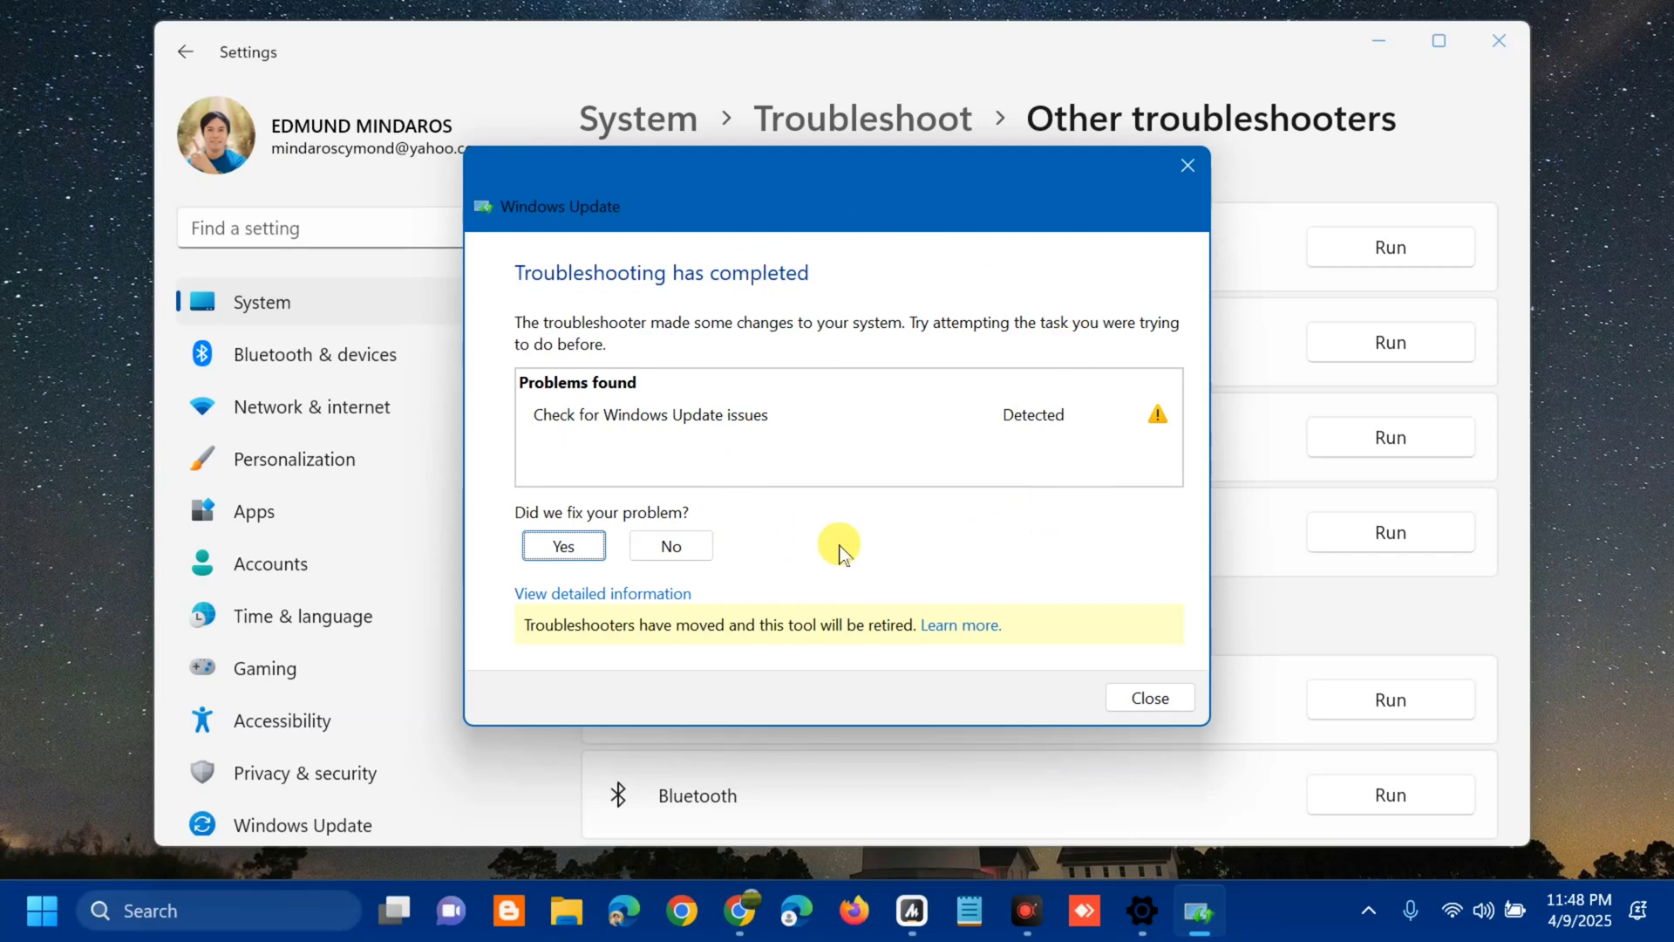
{"action": "left_click", "coordinate": [1191, 164]}
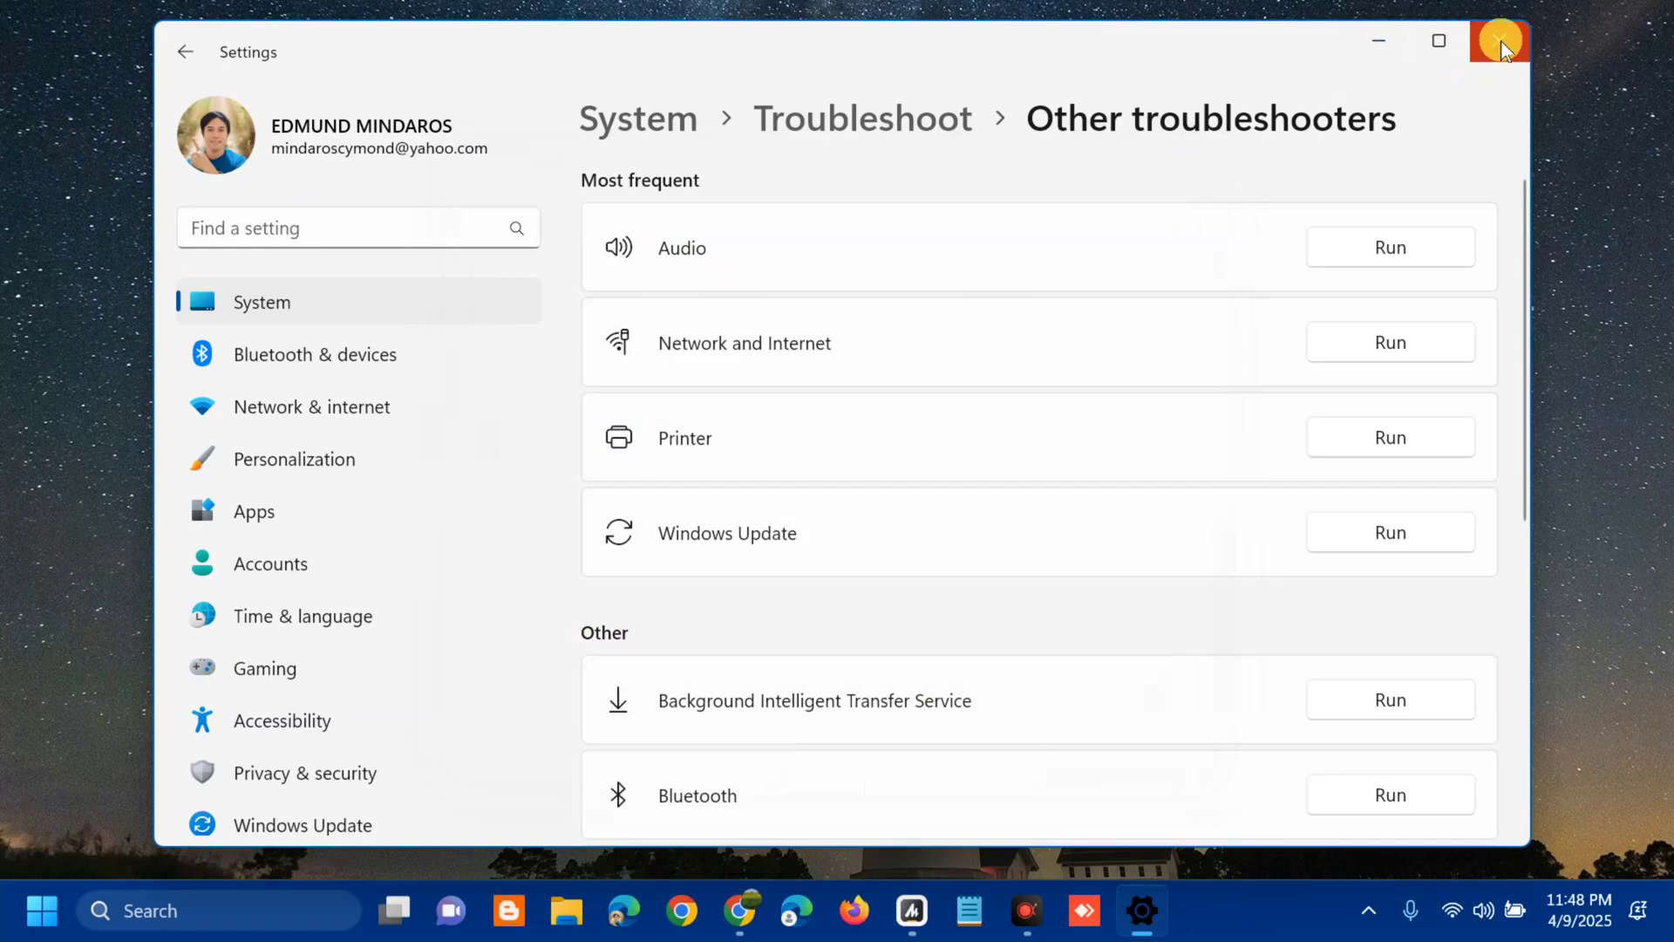
- Close Settings and choose Restart from the Start menu's power options
{"action": "left_click", "coordinate": [1499, 40]}
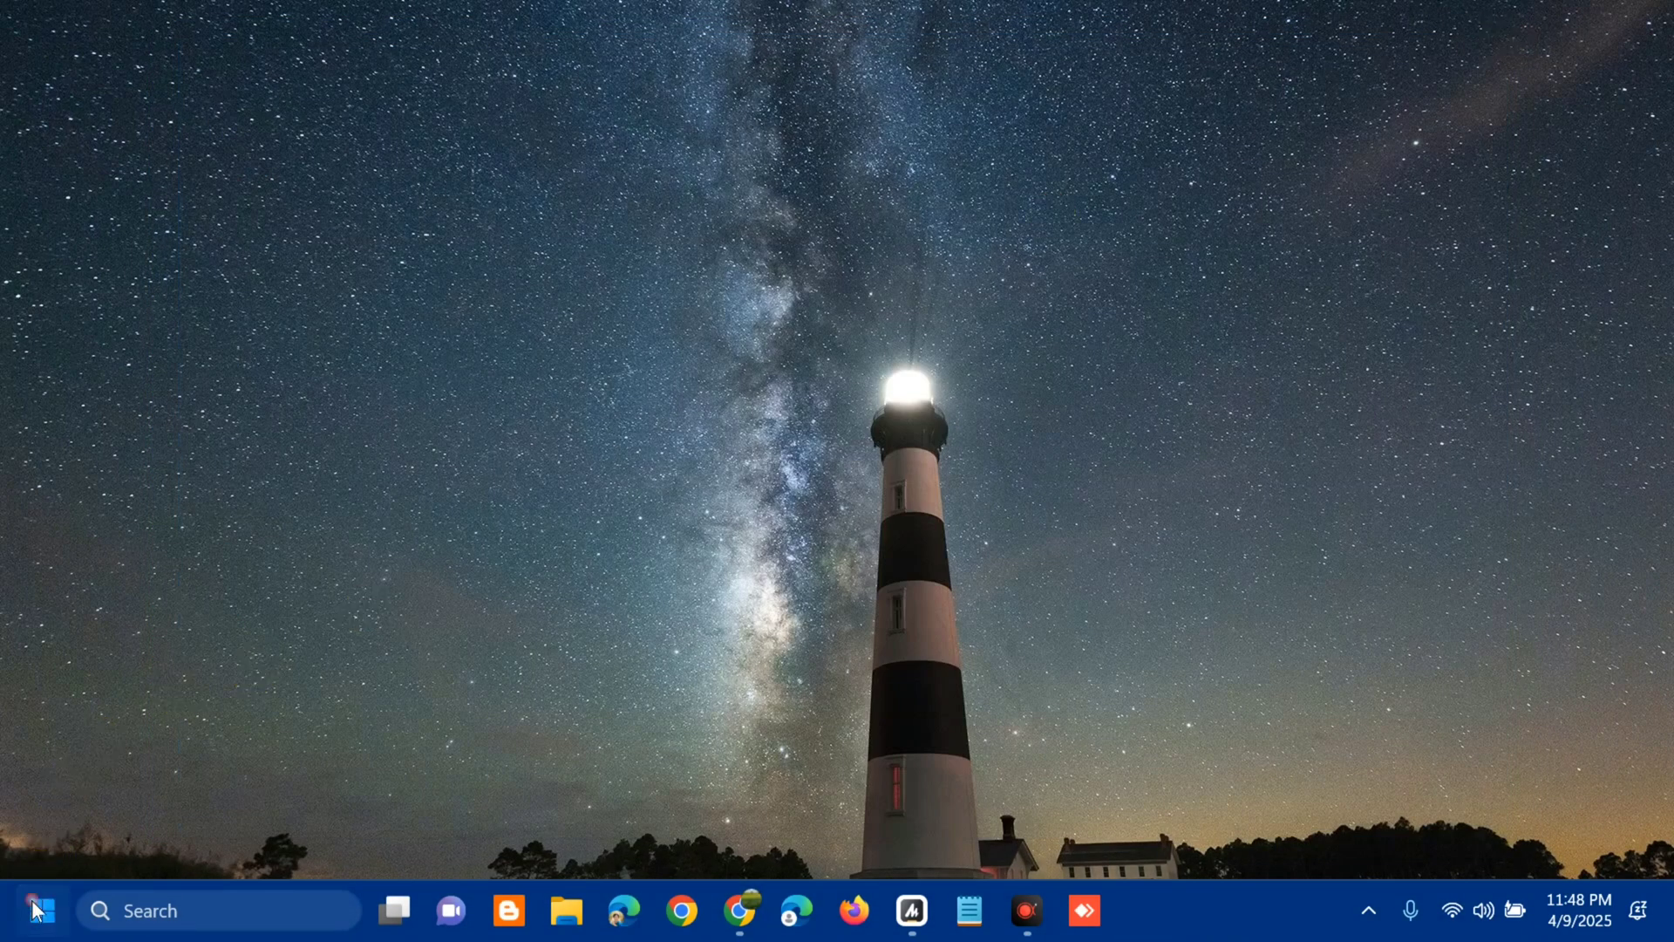
{"action": "left_click", "coordinate": [35, 911]}
{"action": "left_click", "coordinate": [759, 824]}
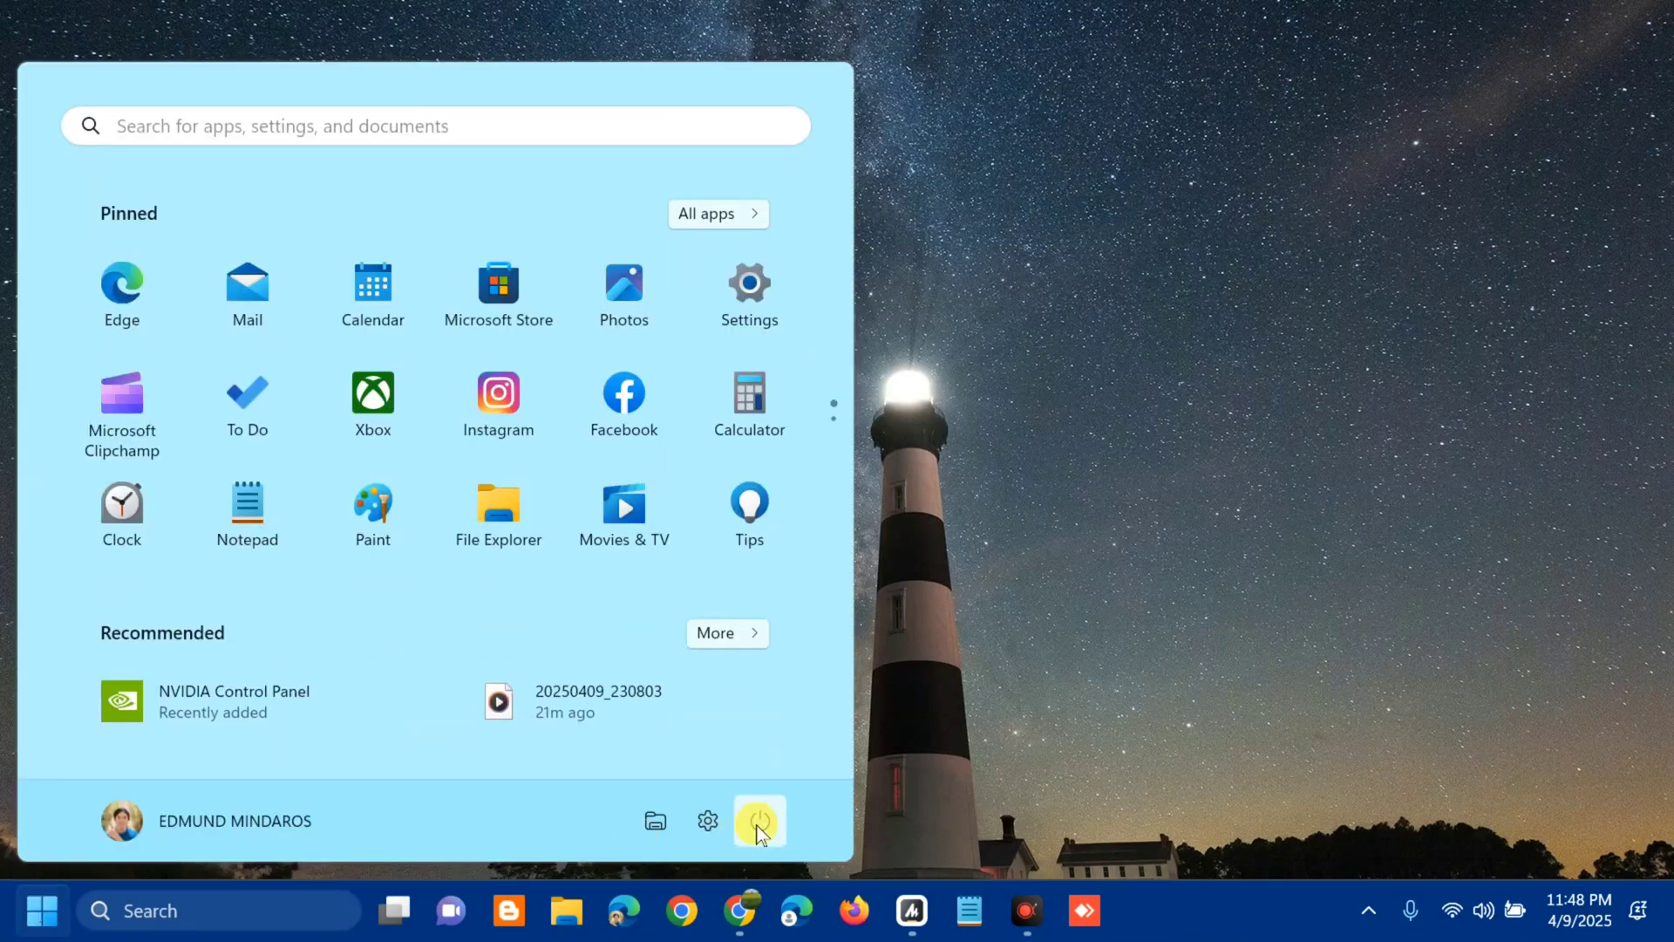
{"action": "left_click", "coordinate": [1129, 619]}
{"action": "left_click", "coordinate": [1133, 567]}
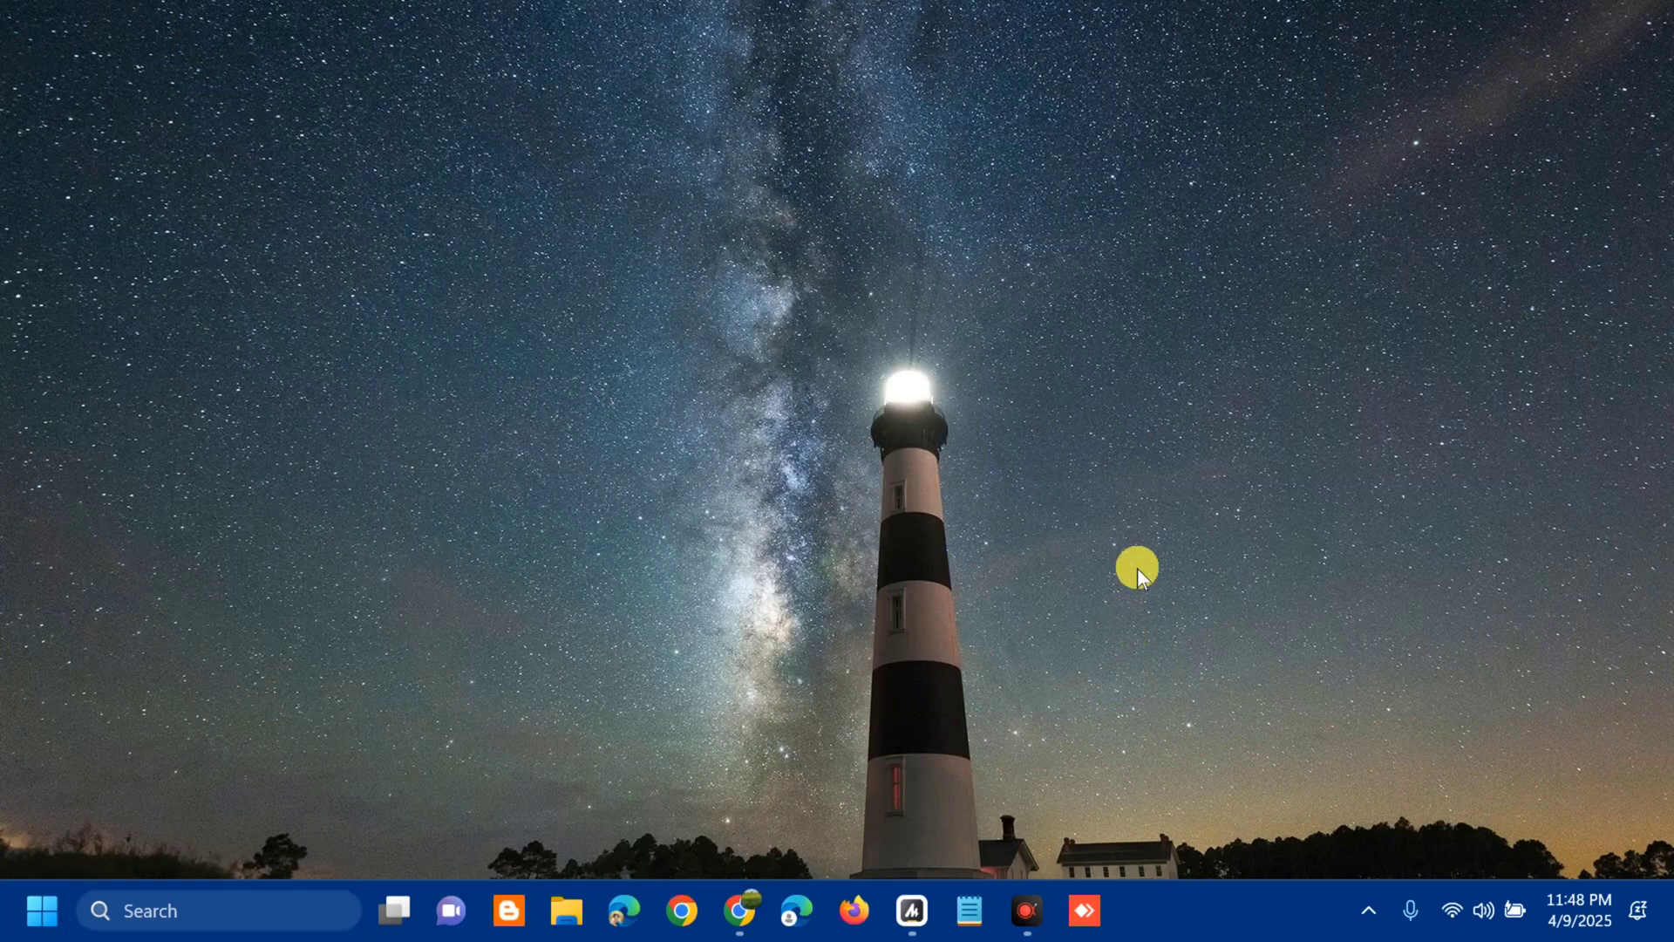